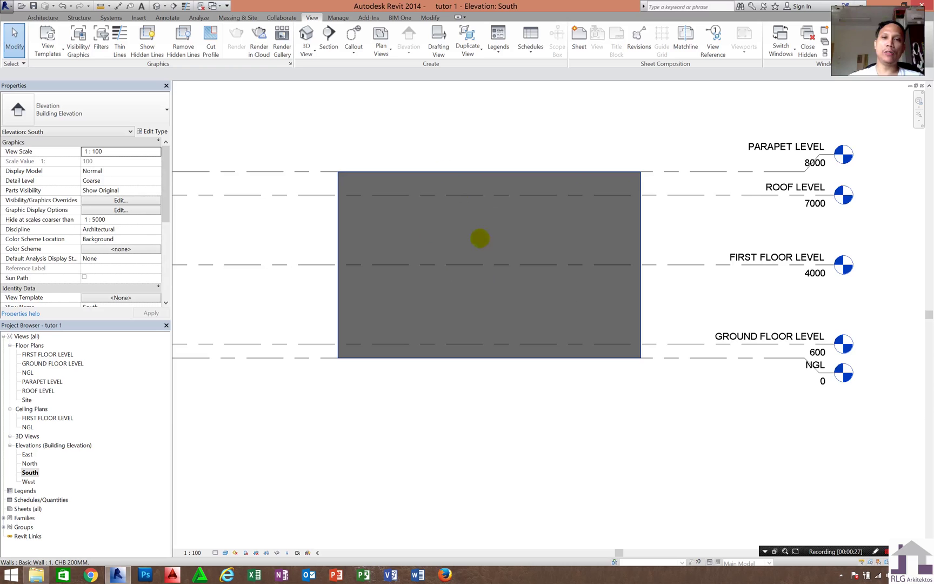
- Edit the profile of the wall in the South elevation and draw a circle of about 1000 radius centred on the First Floor Level line
{"action": "scroll", "coordinate": [480, 236], "scroll_direction": "up", "scroll_amount": 2}
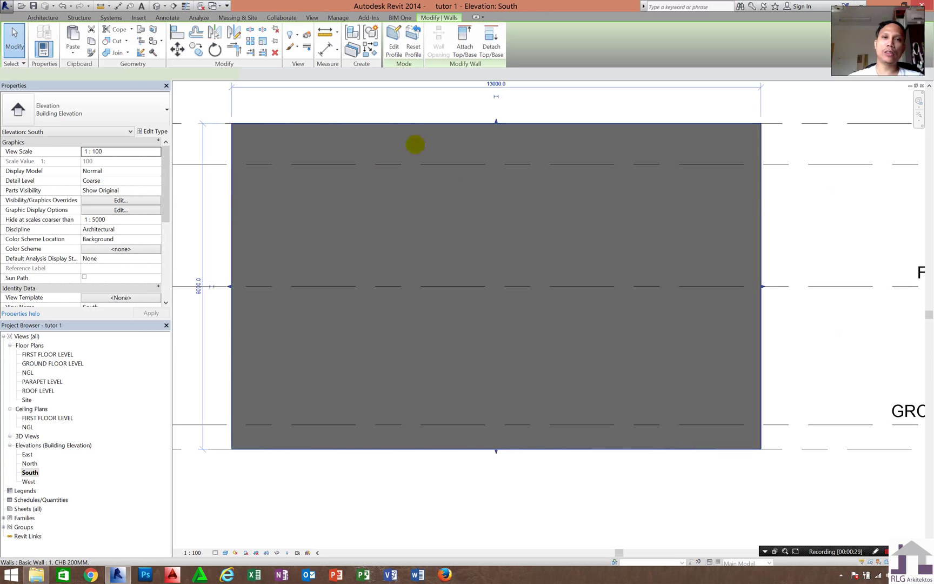
{"action": "left_click", "coordinate": [417, 145]}
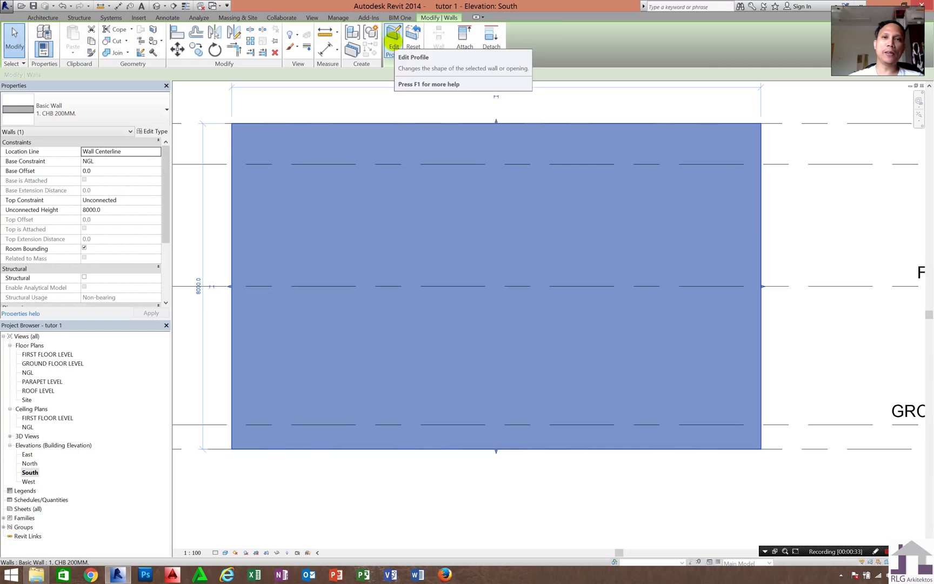
{"action": "left_click", "coordinate": [393, 36]}
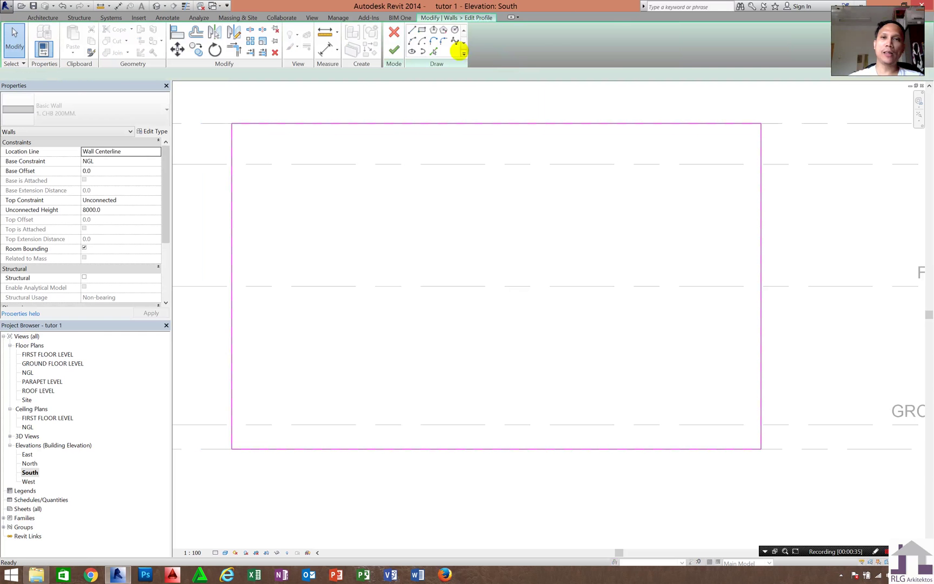
{"action": "left_click", "coordinate": [455, 31]}
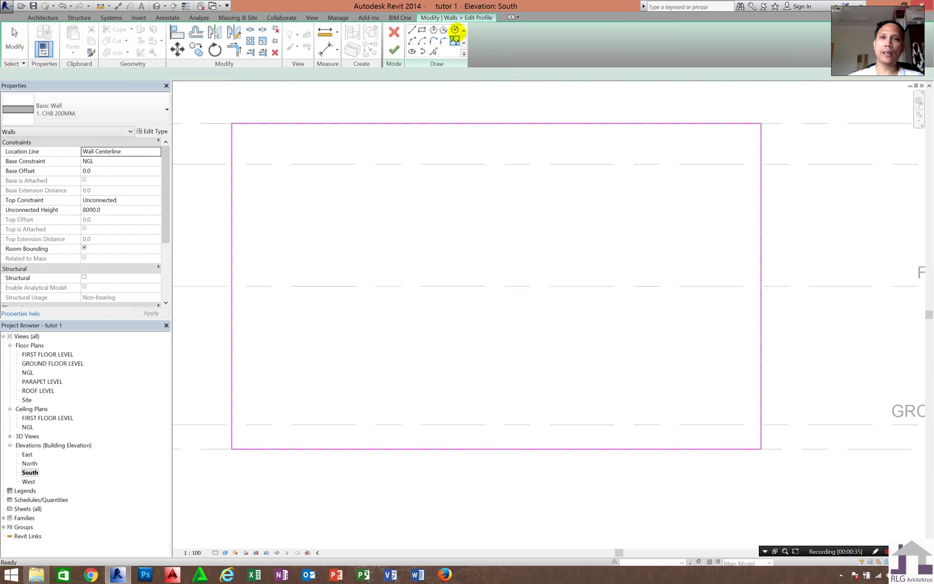
{"action": "left_click", "coordinate": [456, 285]}
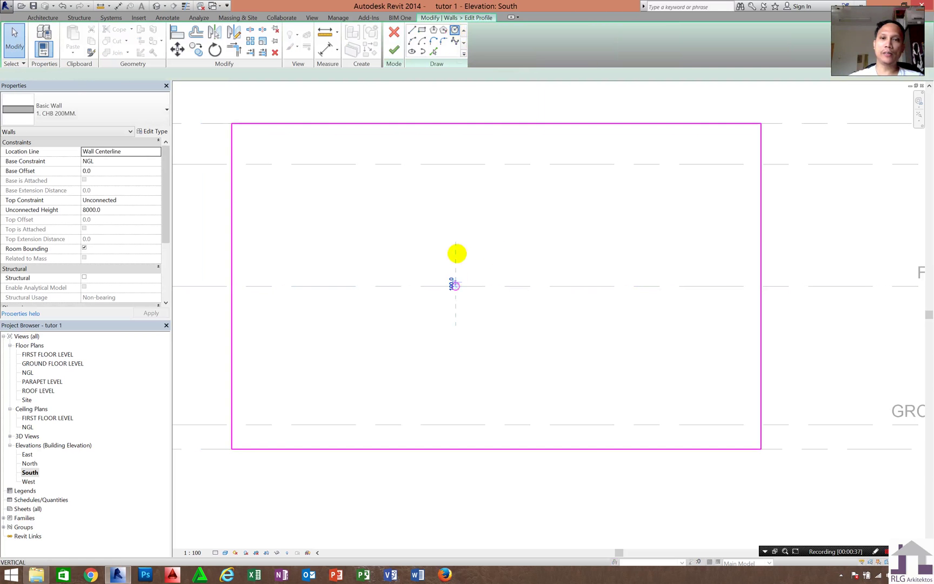
{"action": "left_click", "coordinate": [456, 249]}
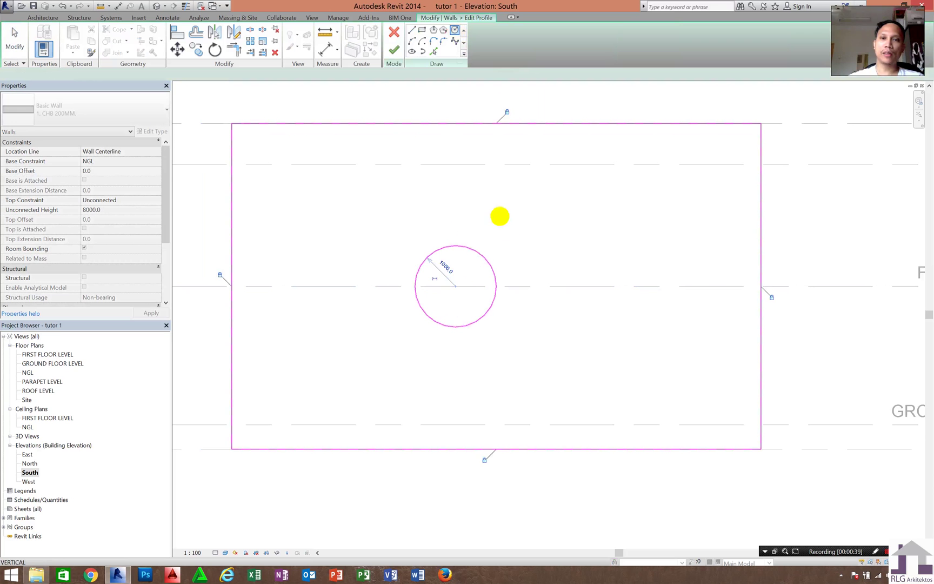
- Draw two smaller circles of about 500 radius above the large circle in the wall profile, one upper right and one upper left
{"action": "left_click", "coordinate": [506, 227]}
{"action": "left_click", "coordinate": [501, 212]}
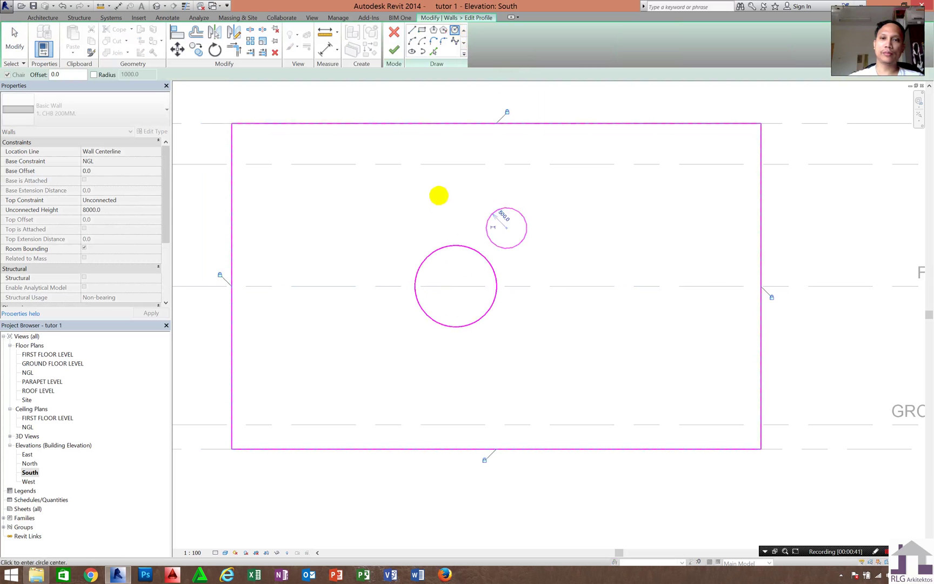
{"action": "left_click", "coordinate": [438, 203]}
{"action": "left_click", "coordinate": [442, 183]}
- Draw another circle of about 1000 radius overlapping the left edge of the large circle, and end the circle command
{"action": "left_click", "coordinate": [380, 261]}
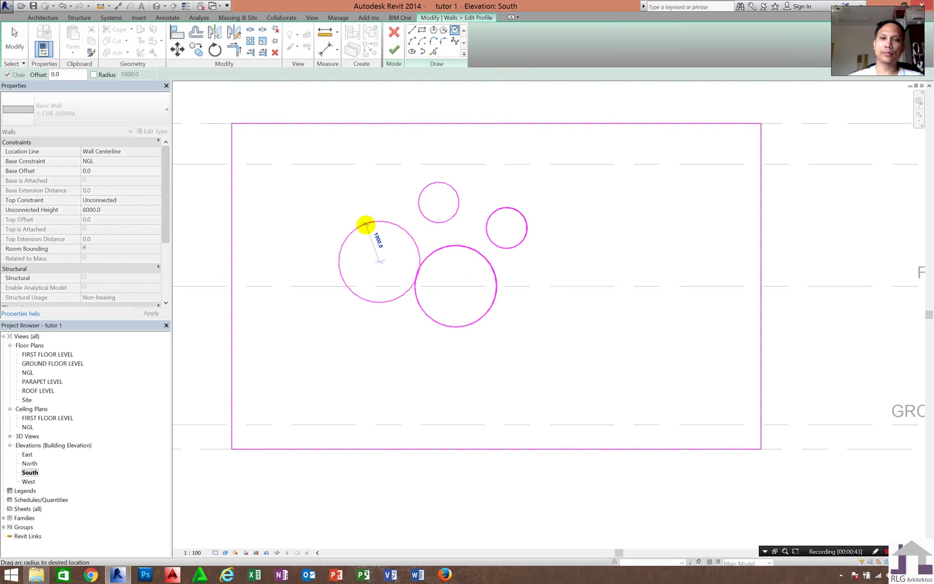
{"action": "left_click", "coordinate": [366, 224]}
{"action": "key", "text": "Escape"}
{"action": "key", "text": "Escape"}
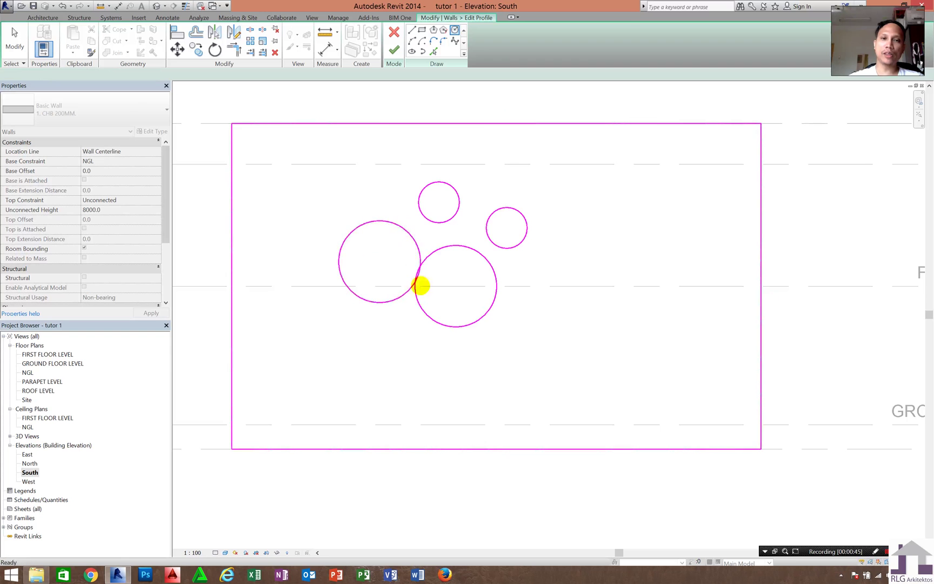
- Try to finish the wall profile sketch with the two large circles overlapping
{"action": "scroll", "coordinate": [421, 284], "scroll_direction": "up", "scroll_amount": 3}
{"action": "scroll", "coordinate": [425, 259], "scroll_direction": "up", "scroll_amount": 2}
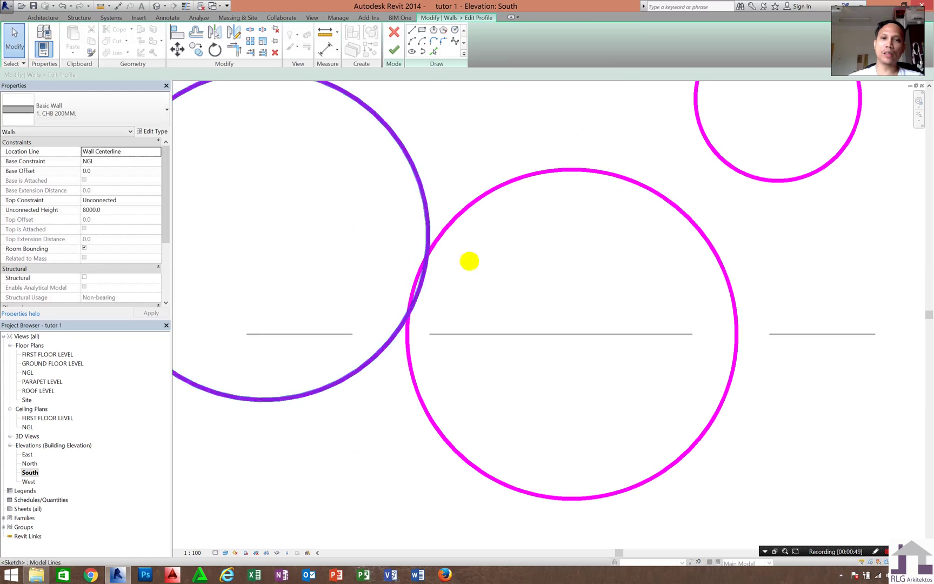
{"action": "scroll", "coordinate": [468, 262], "scroll_direction": "down", "scroll_amount": 3}
{"action": "scroll", "coordinate": [420, 250], "scroll_direction": "up", "scroll_amount": 1}
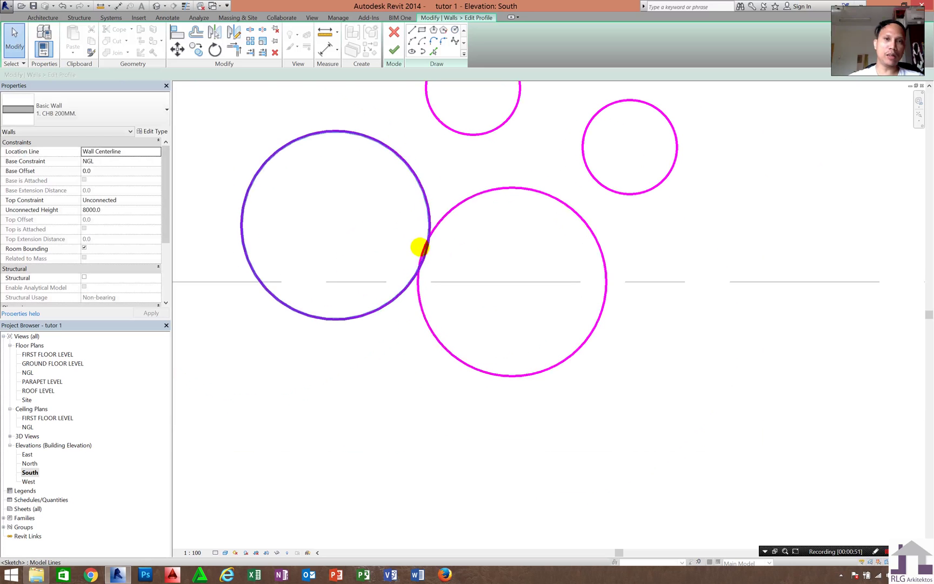
{"action": "left_click", "coordinate": [394, 50]}
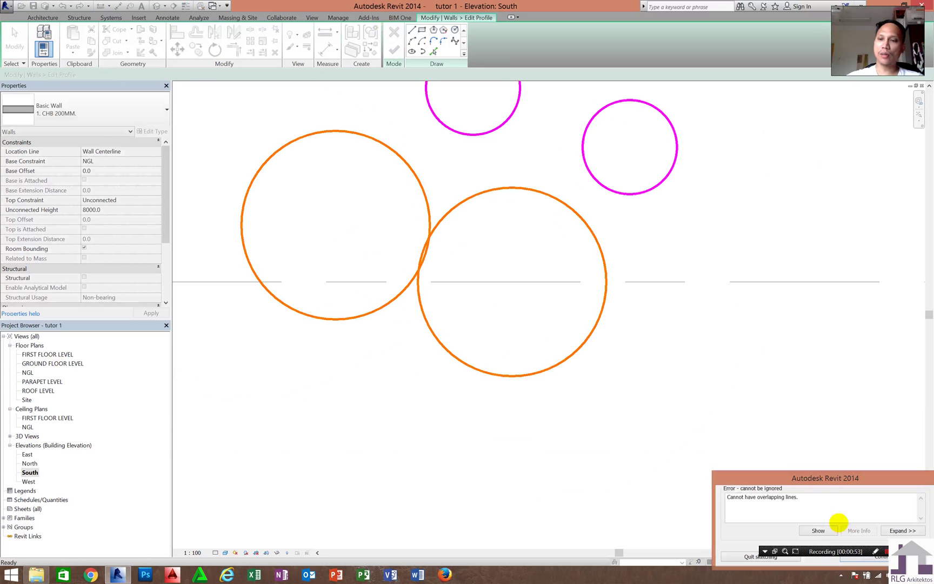
{"action": "left_click", "coordinate": [836, 525]}
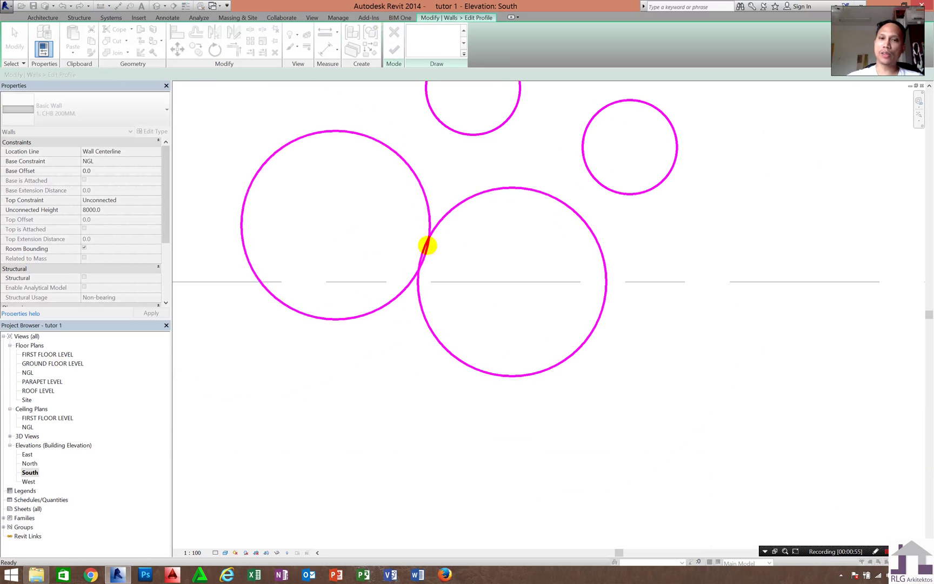
- Delete the left overlapping circle from the sketch and finish the wall profile
{"action": "left_click", "coordinate": [420, 202]}
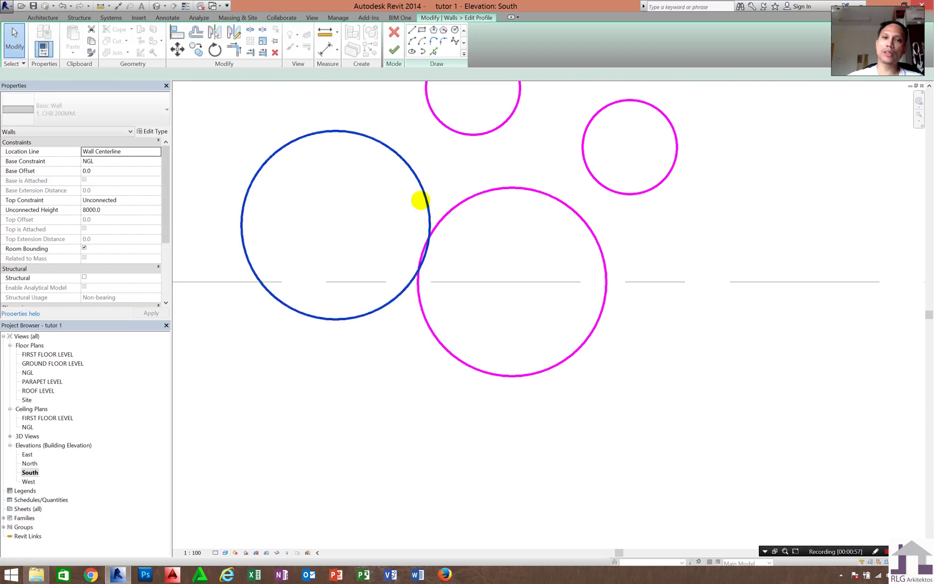
{"action": "key", "text": "Delete"}
{"action": "scroll", "coordinate": [457, 230], "scroll_direction": "down", "scroll_amount": 3}
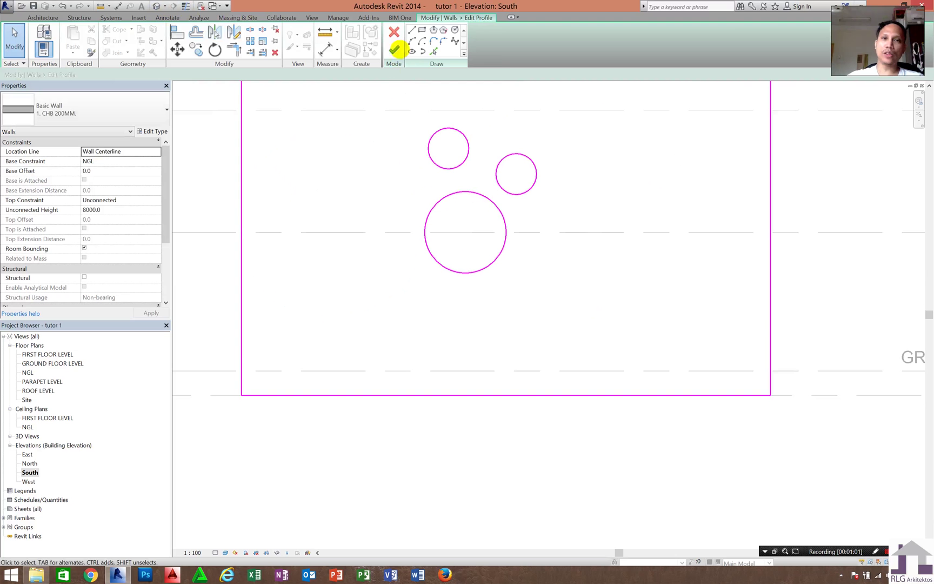
{"action": "left_click", "coordinate": [395, 49]}
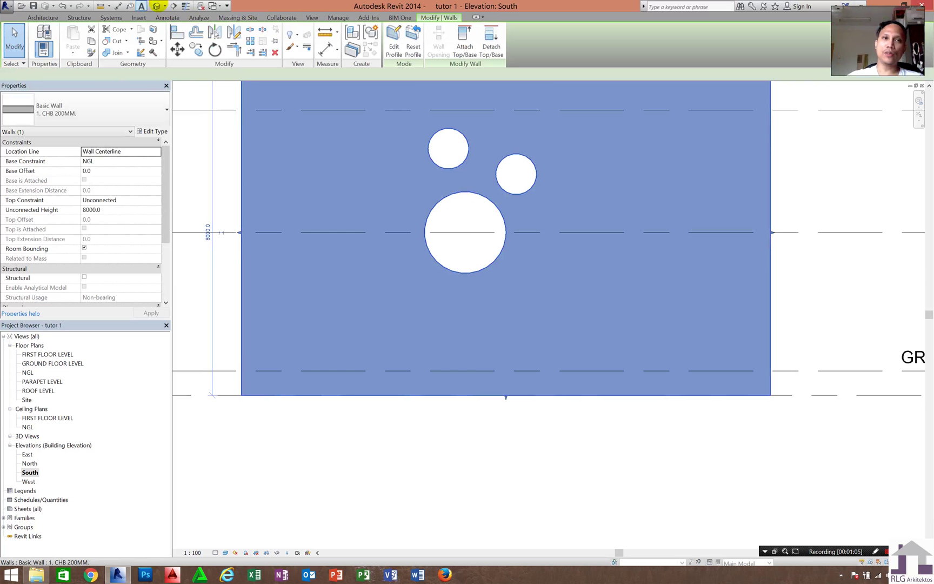
- Open the default 3D view and examine the wall's circular openings from both sides
{"action": "left_click", "coordinate": [156, 6]}
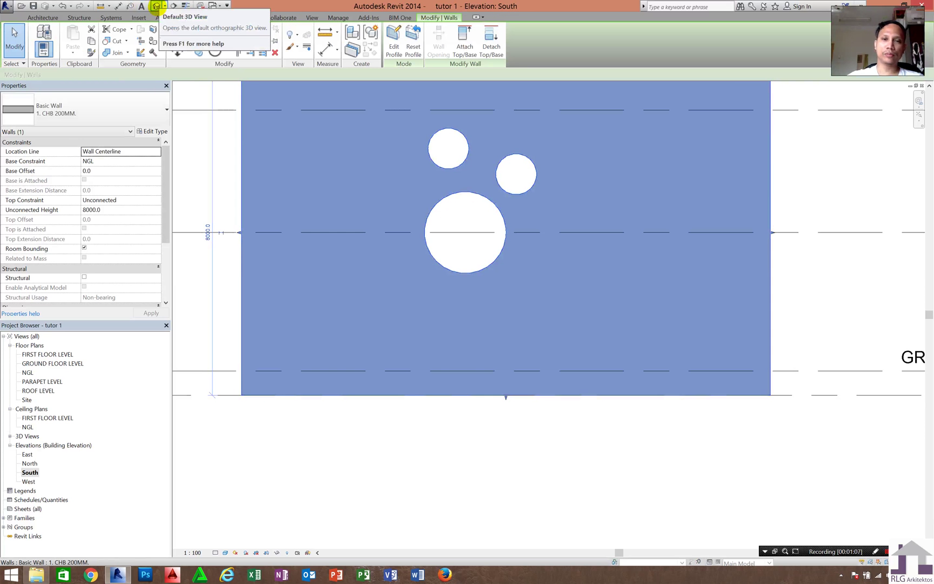
{"action": "middle_click_drag", "start_coordinate": [445, 269], "coordinate": [751, 241], "text": "shift"}
{"action": "left_click", "coordinate": [751, 242]}
{"action": "scroll", "coordinate": [674, 176], "scroll_direction": "up", "scroll_amount": 3}
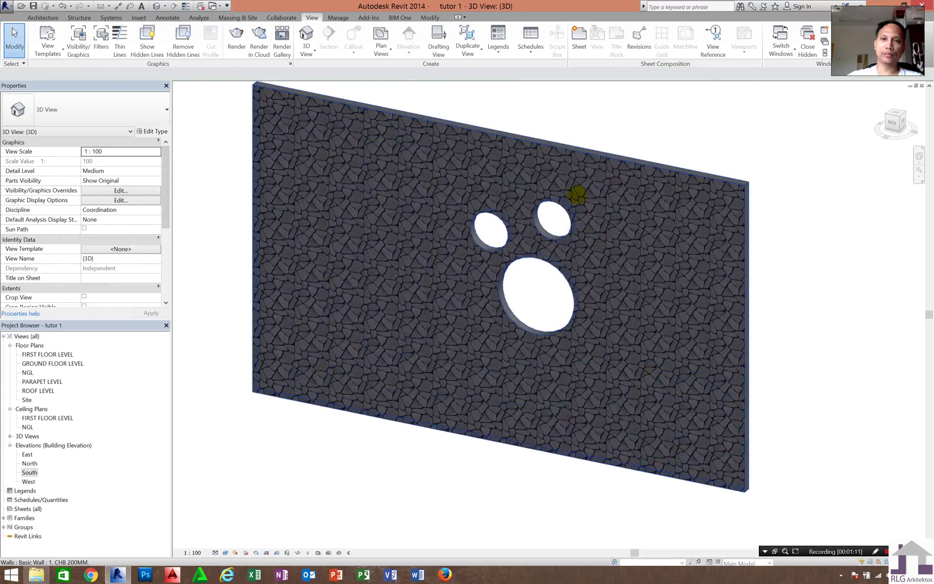
{"action": "scroll", "coordinate": [489, 235], "scroll_direction": "down", "scroll_amount": 4}
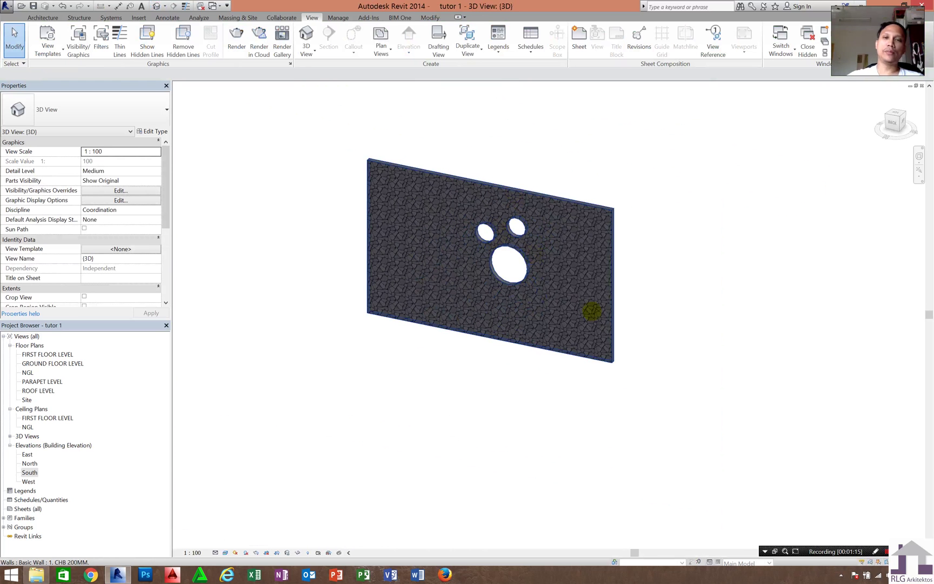
{"action": "middle_click_drag", "start_coordinate": [546, 318], "coordinate": [592, 321], "text": "shift"}
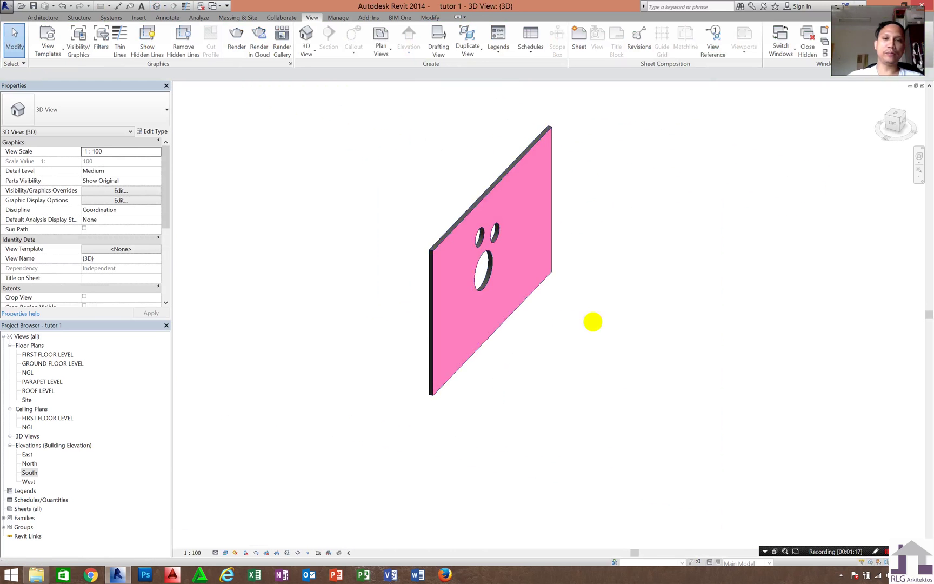
{"action": "mouse_move", "coordinate": [524, 319]}
{"action": "middle_mouse_down", "text": "shift"}
{"action": "mouse_move", "coordinate": [507, 316]}
{"action": "mouse_move", "coordinate": [524, 304]}
{"action": "middle_mouse_up", "text": "shift"}
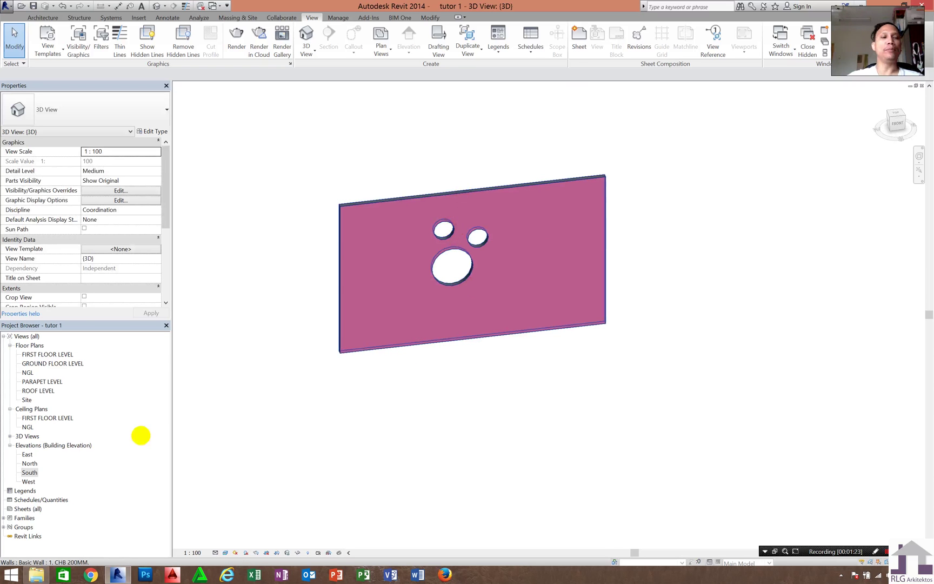
- Return to the South elevation and delete the wall with the circular openings
{"action": "double_click", "coordinate": [30, 472]}
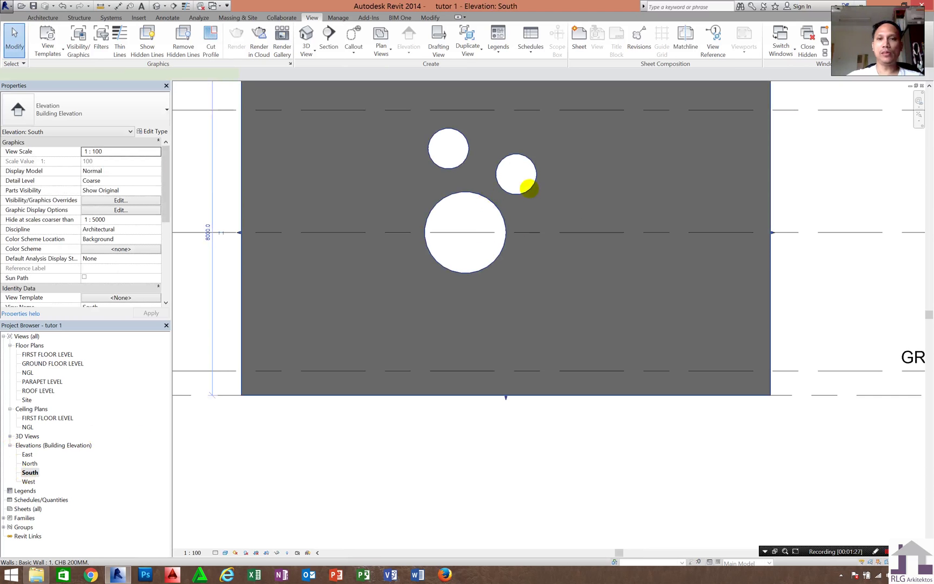
{"action": "left_click", "coordinate": [529, 190]}
{"action": "key", "text": "z"}
{"action": "key", "text": "f"}
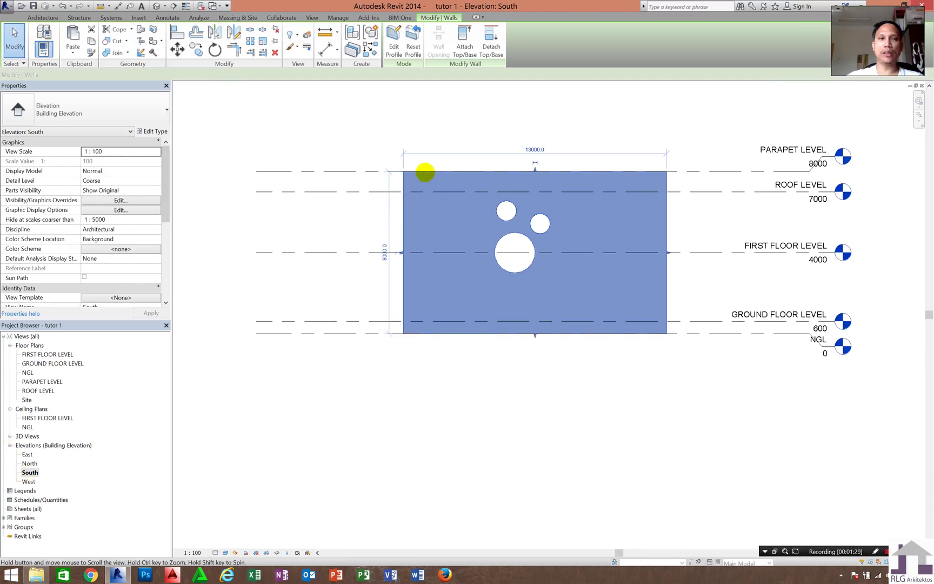
{"action": "left_click", "coordinate": [425, 171]}
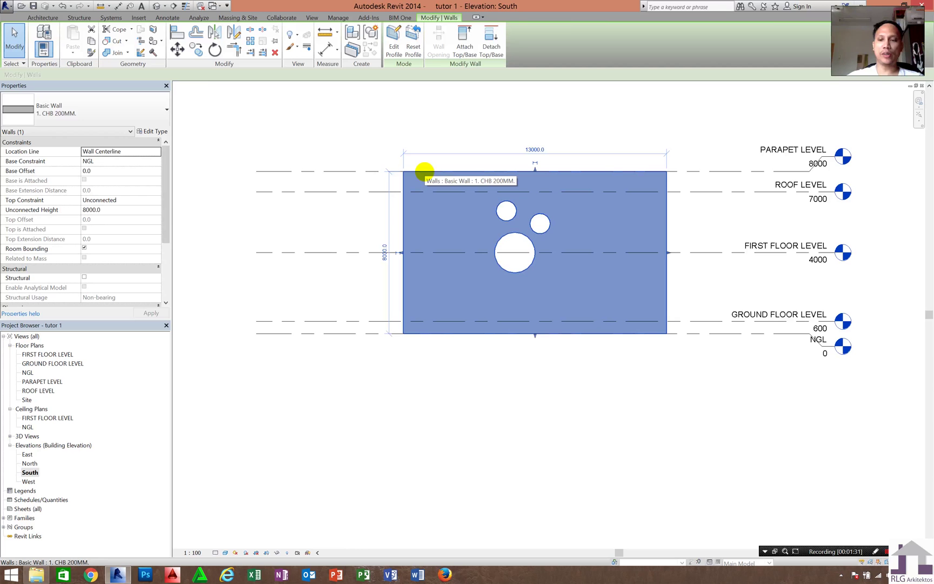
{"action": "key", "text": "Delete"}
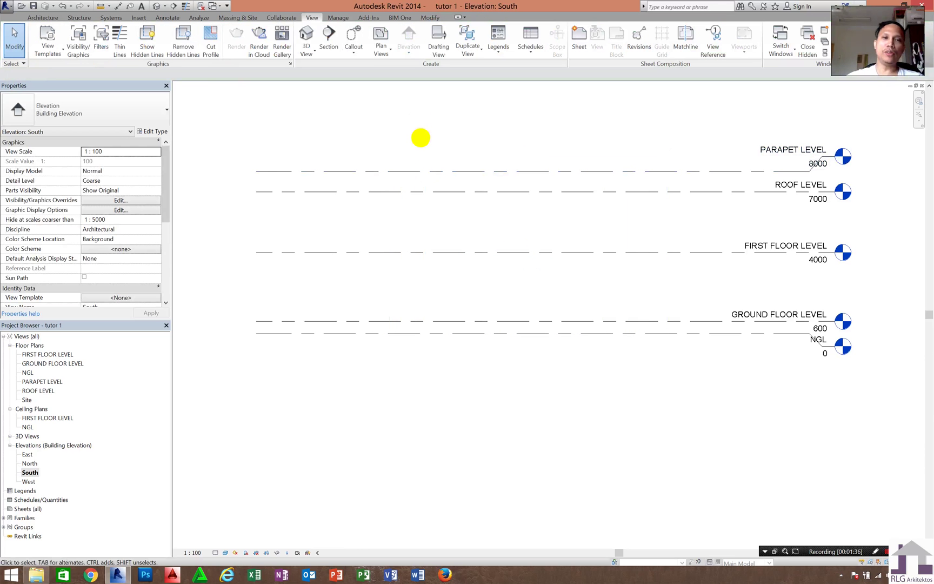
- Open the NGL floor plan with all four elevation markers in view
{"action": "double_click", "coordinate": [27, 373]}
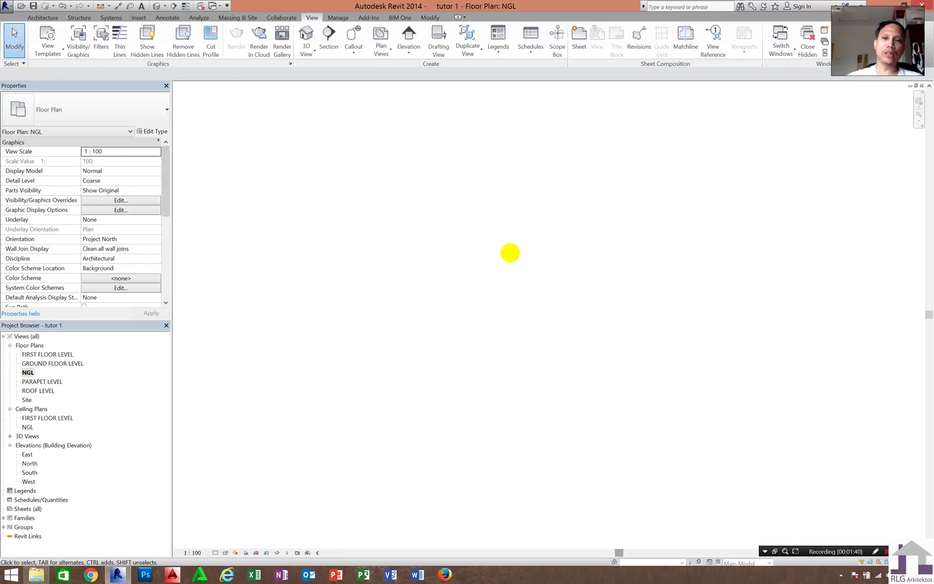
{"action": "scroll", "coordinate": [508, 248], "scroll_direction": "down", "scroll_amount": 5}
{"action": "scroll", "coordinate": [501, 192], "scroll_direction": "up", "scroll_amount": 2}
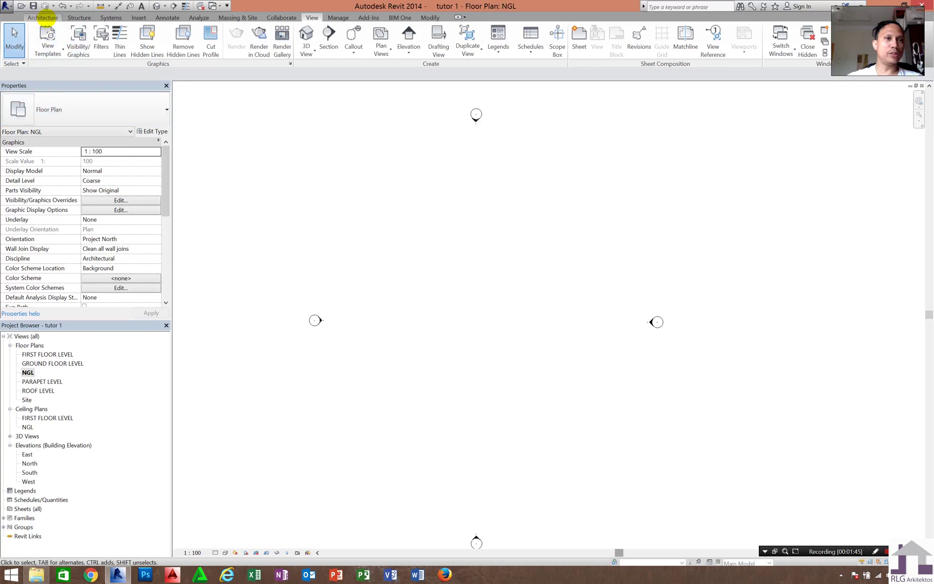
- Start an architectural wall and set its type to Curtain Wall
{"action": "left_click", "coordinate": [42, 17]}
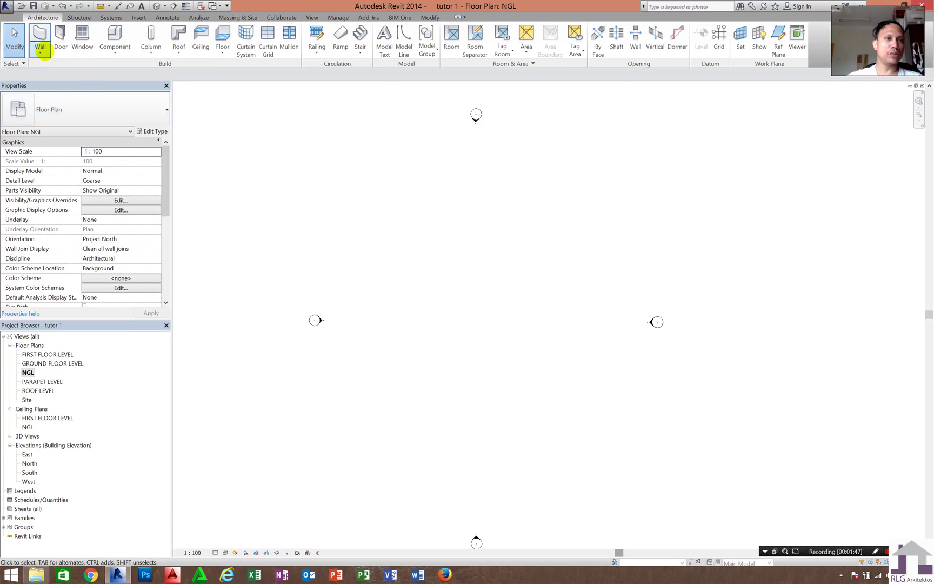
{"action": "left_click", "coordinate": [41, 50]}
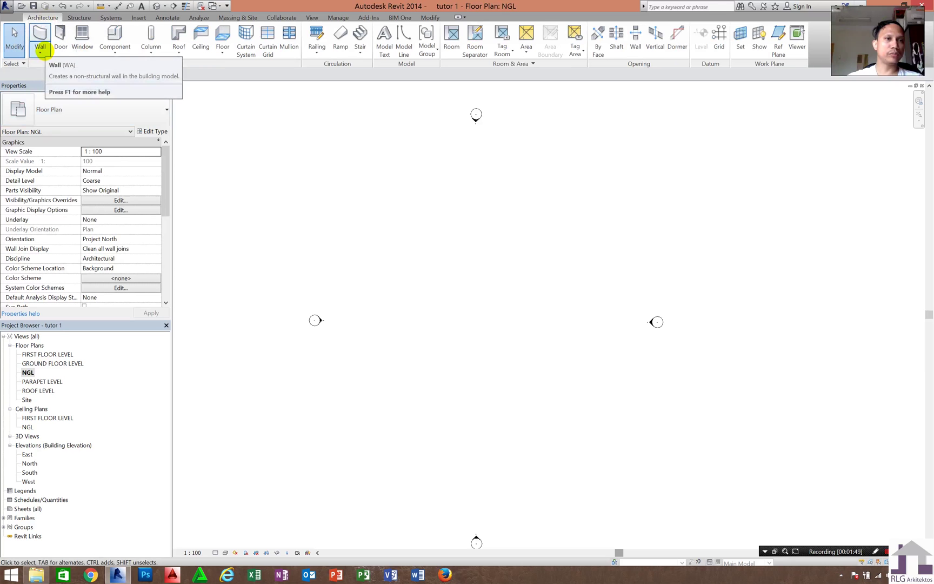
{"action": "left_click", "coordinate": [41, 51]}
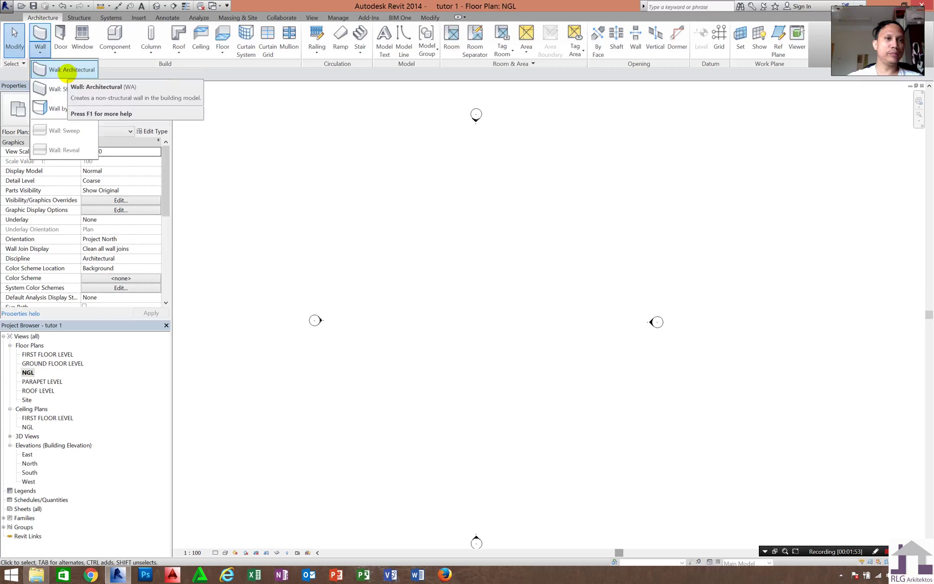
{"action": "left_click", "coordinate": [71, 70]}
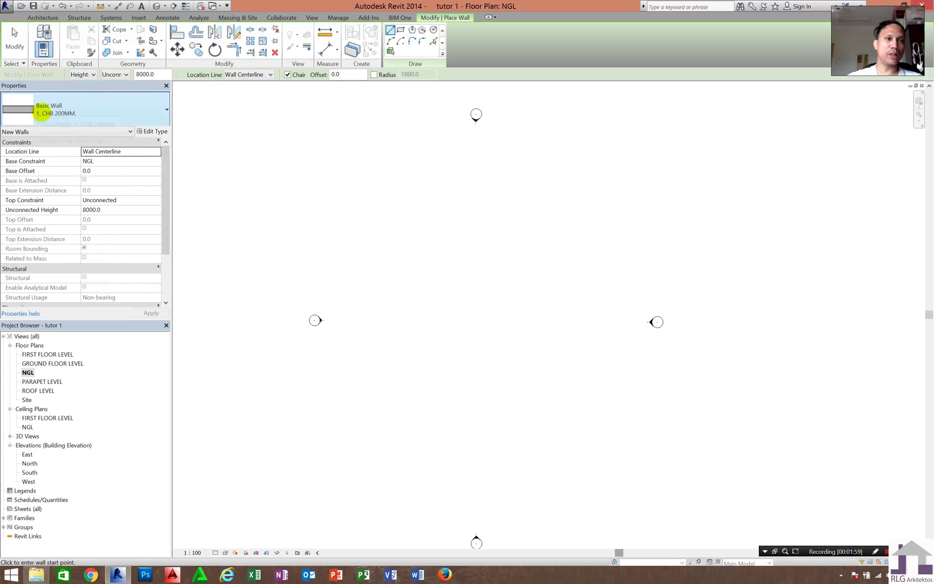
{"action": "left_click", "coordinate": [43, 111]}
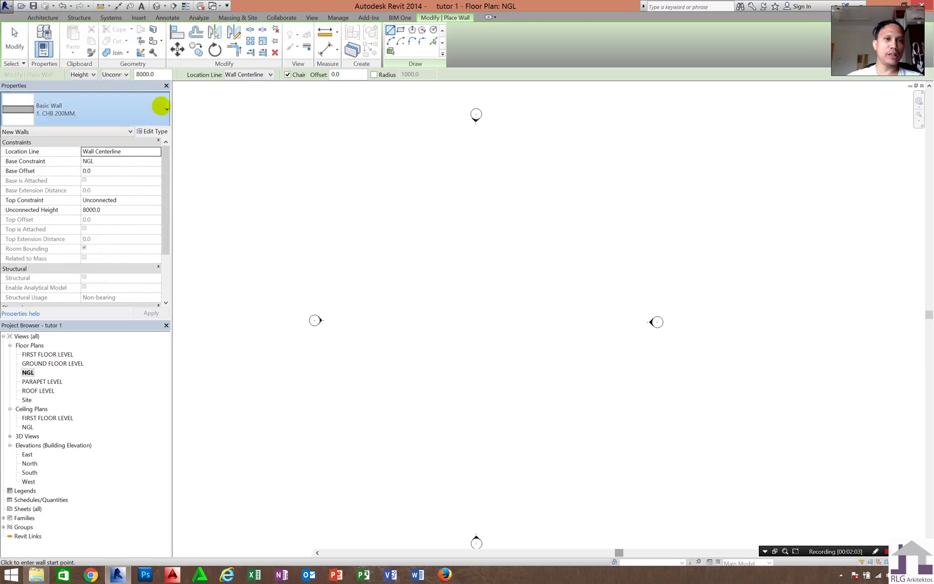
{"action": "left_click", "coordinate": [162, 108]}
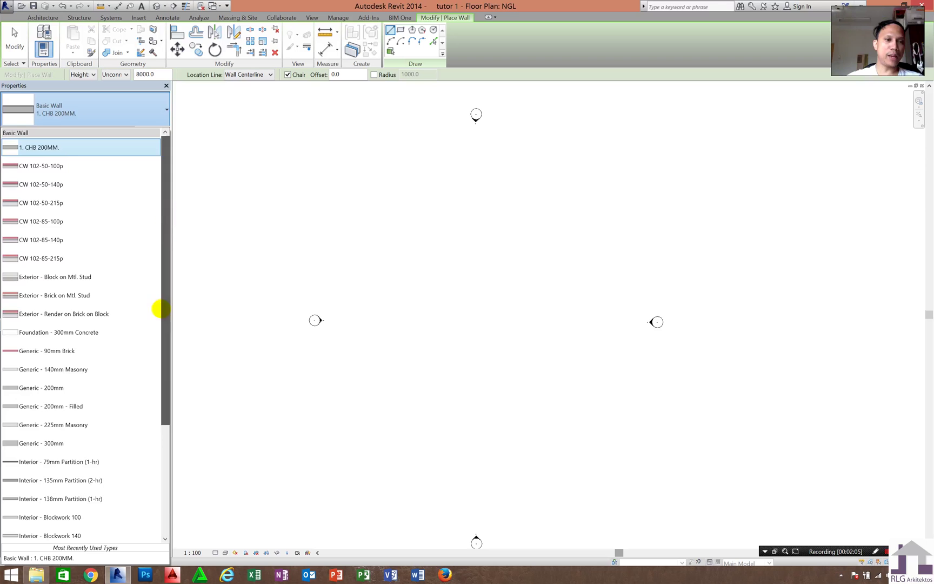
{"action": "left_click_drag", "start_coordinate": [162, 310], "coordinate": [153, 387]}
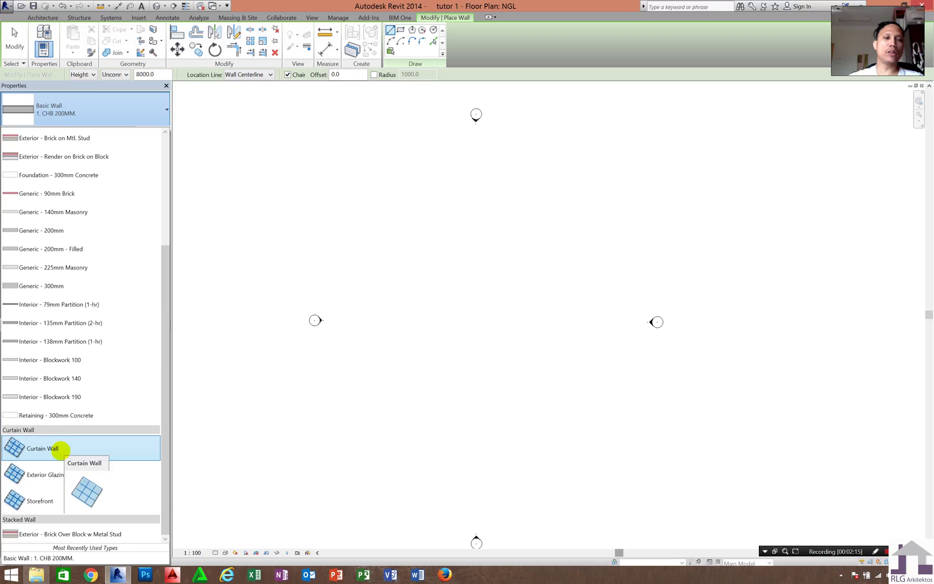
{"action": "left_click", "coordinate": [60, 449]}
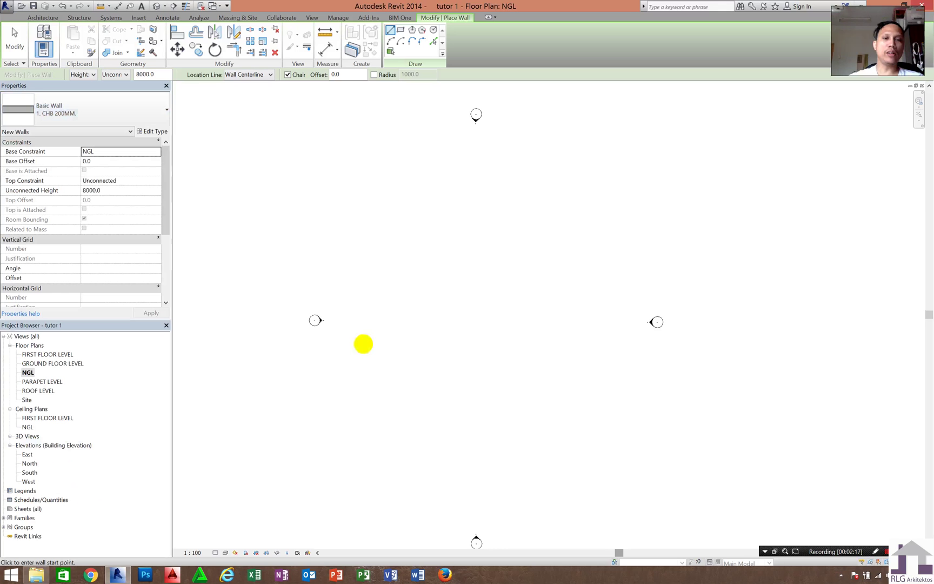
- Draw a horizontal plain curtain wall 8000 mm long, starting near the west elevation marker
{"action": "left_click", "coordinate": [358, 311]}
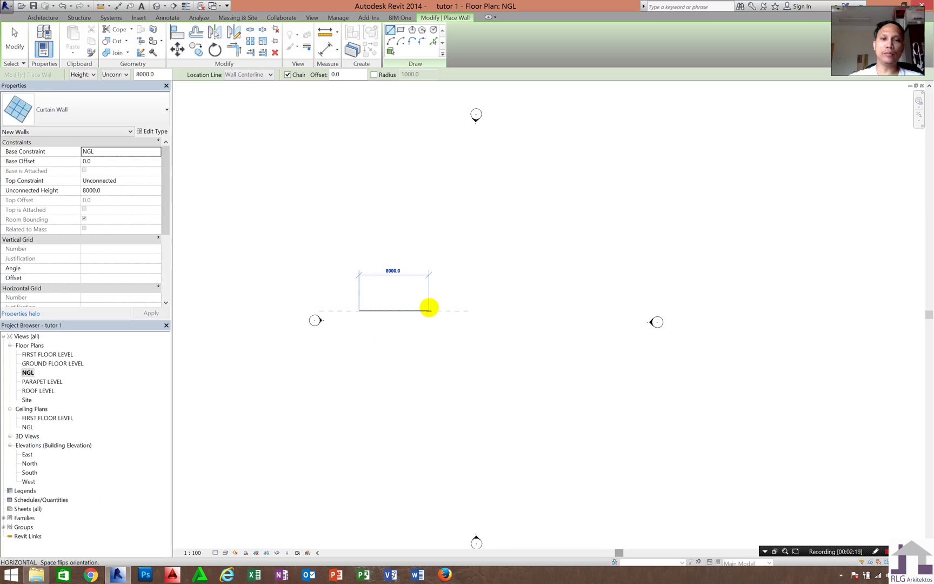
{"action": "left_click", "coordinate": [428, 309]}
{"action": "key", "text": "Escape"}
{"action": "key", "text": "Escape"}
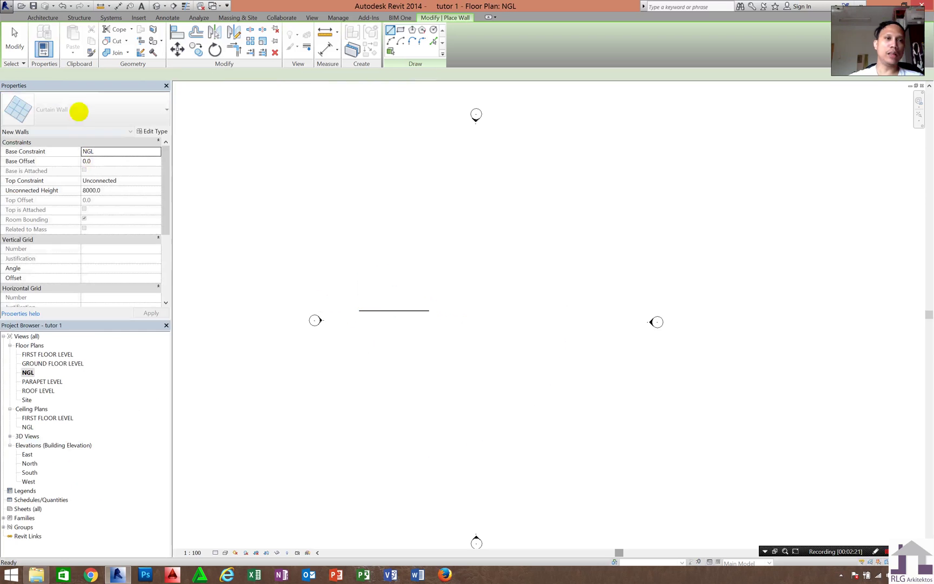
- Draw a 10000 mm Exterior Glazing curtain wall eastward, starting 3000 mm below the plain curtain wall's east end
{"action": "left_click", "coordinate": [79, 111]}
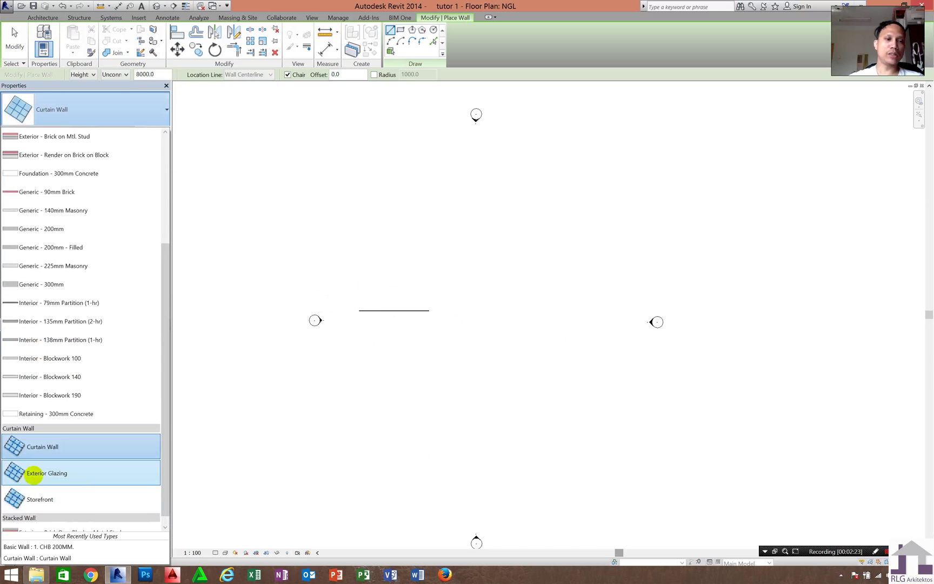
{"action": "left_click", "coordinate": [34, 475]}
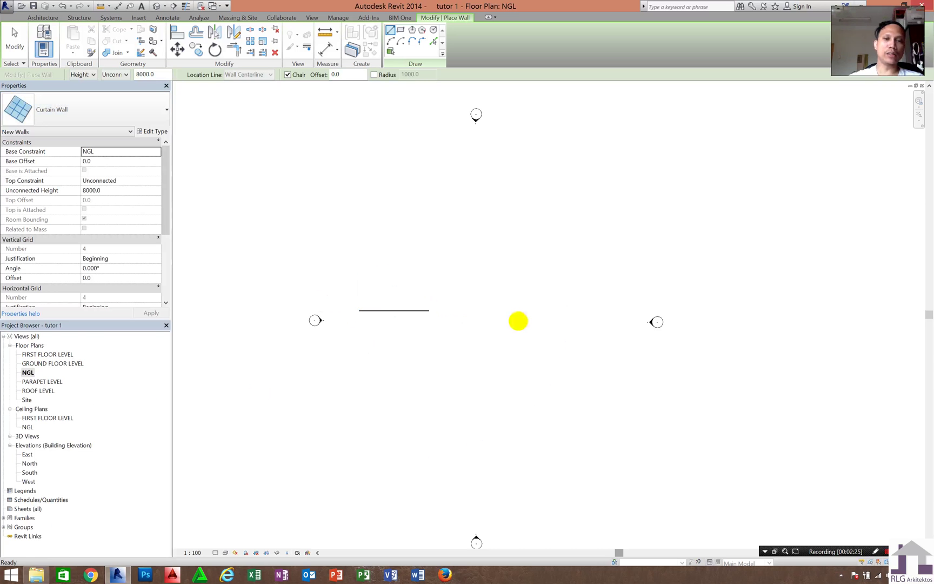
{"action": "left_click", "coordinate": [430, 335]}
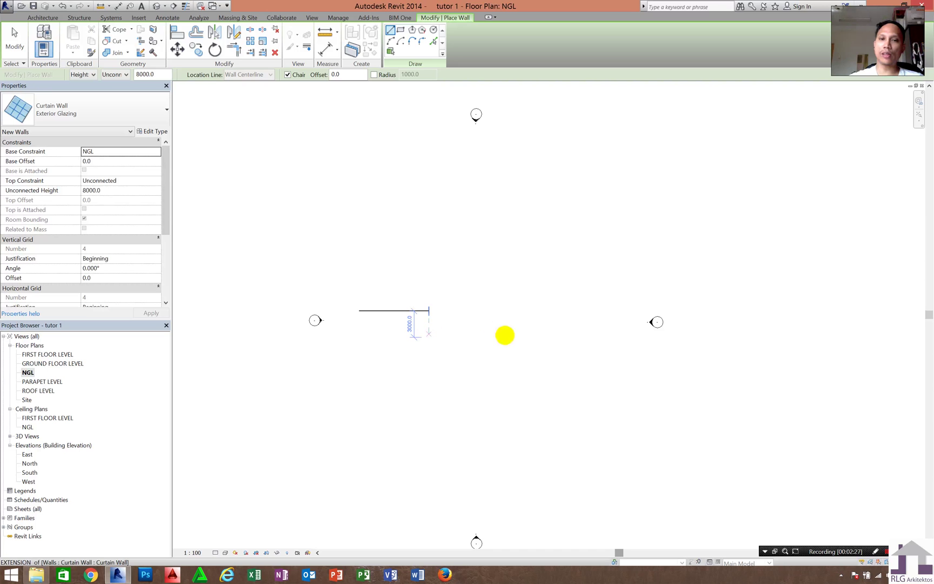
{"action": "left_click", "coordinate": [512, 336]}
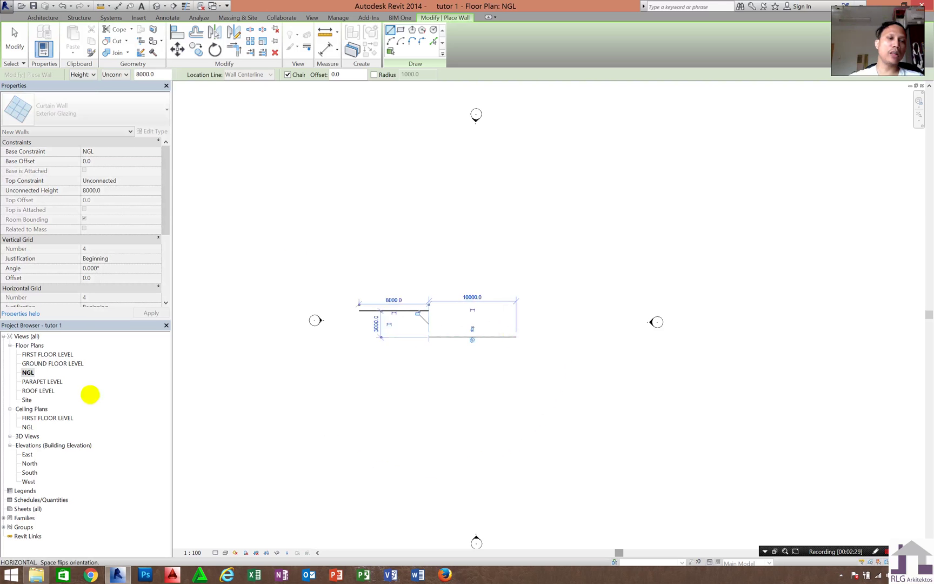
{"action": "key", "text": "Escape"}
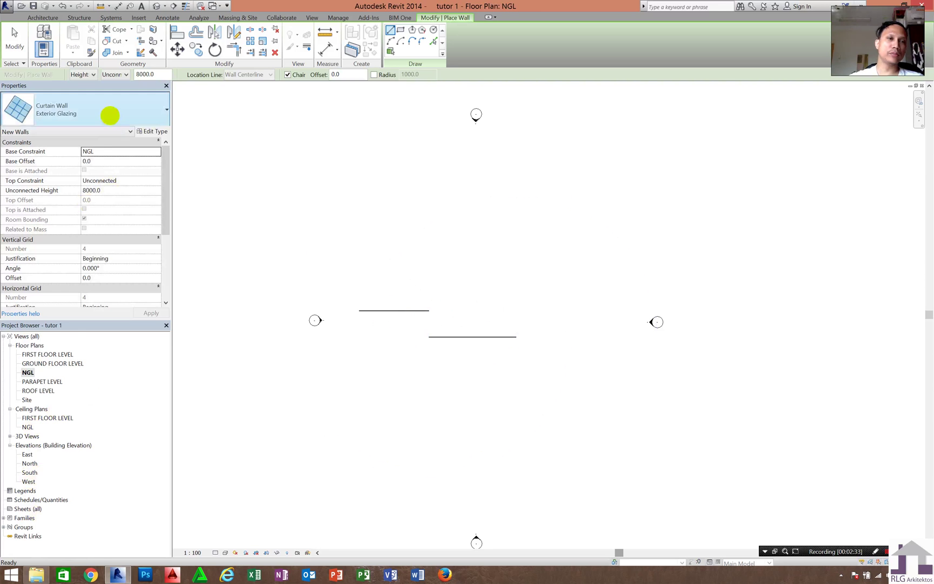
- Draw a 9000 mm Storefront curtain wall eastward, starting 2000 mm below the Exterior Glazing wall's east end, and finish wall placement
{"action": "left_click", "coordinate": [110, 113]}
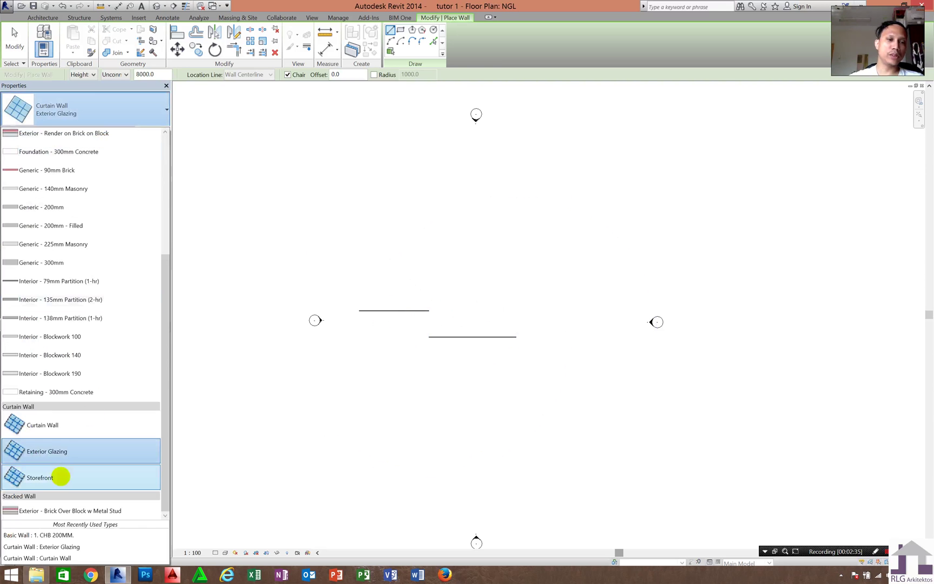
{"action": "left_click", "coordinate": [40, 478]}
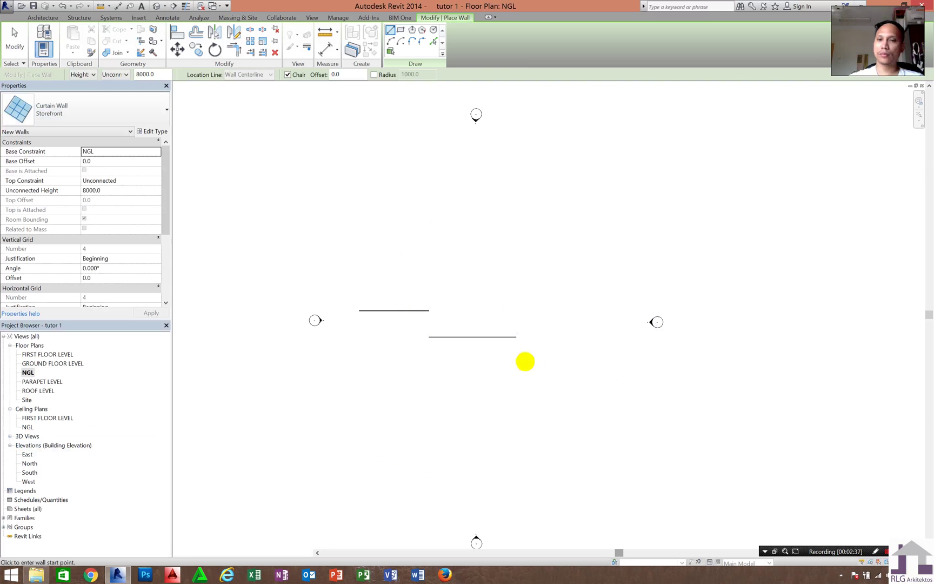
{"action": "left_click", "coordinate": [516, 354]}
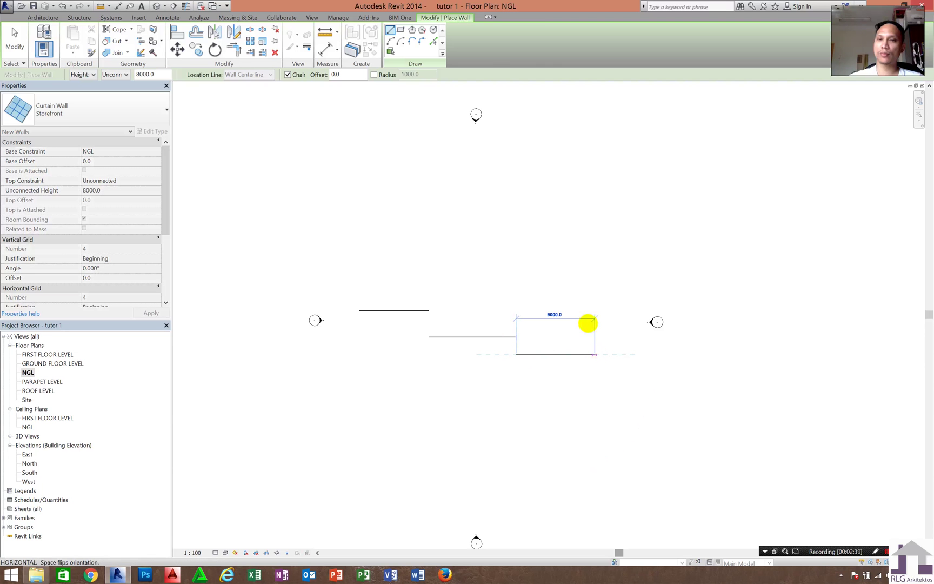
{"action": "key", "text": "Return"}
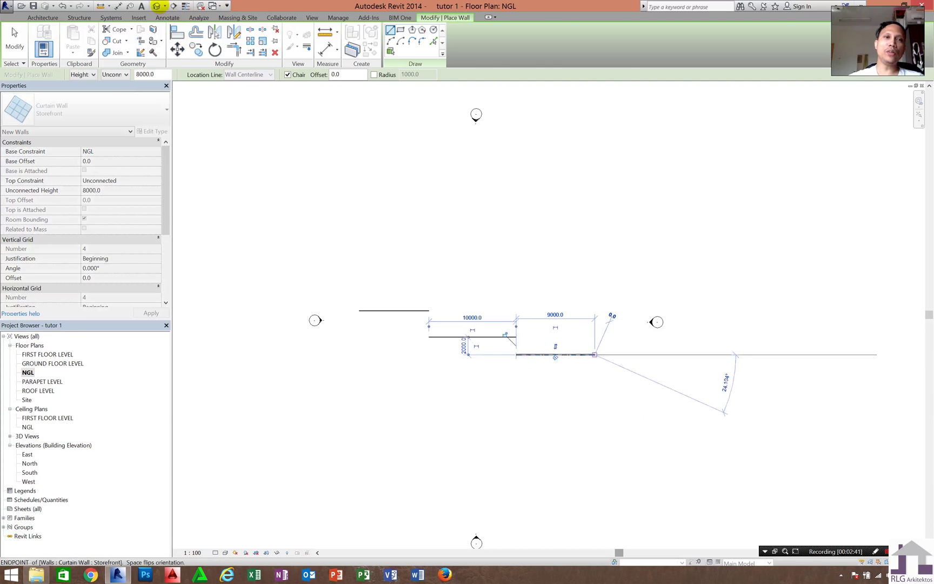
{"action": "key", "text": "Escape"}
{"action": "key", "text": "Escape"}
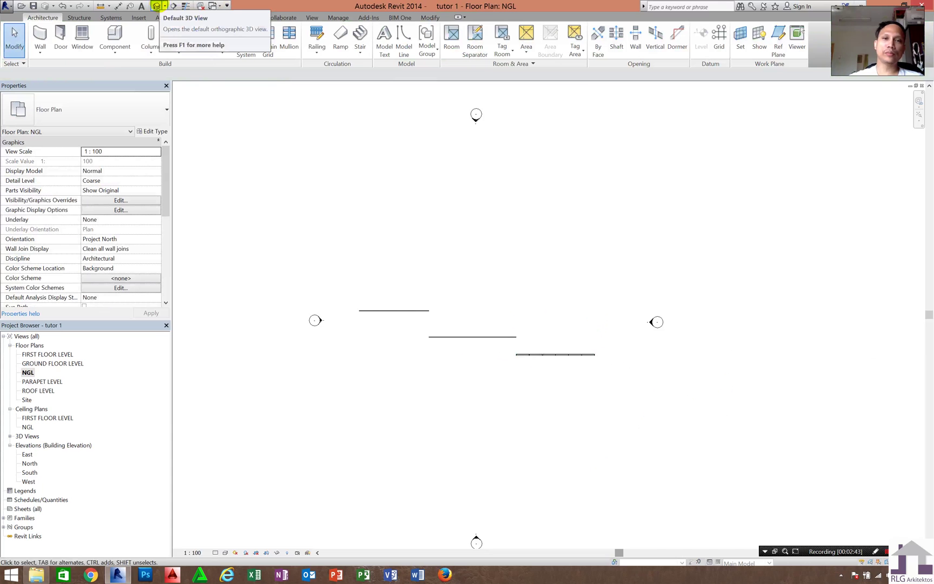
- Compare the three curtain wall types in the default 3D view and the South elevation
{"action": "left_click", "coordinate": [157, 6]}
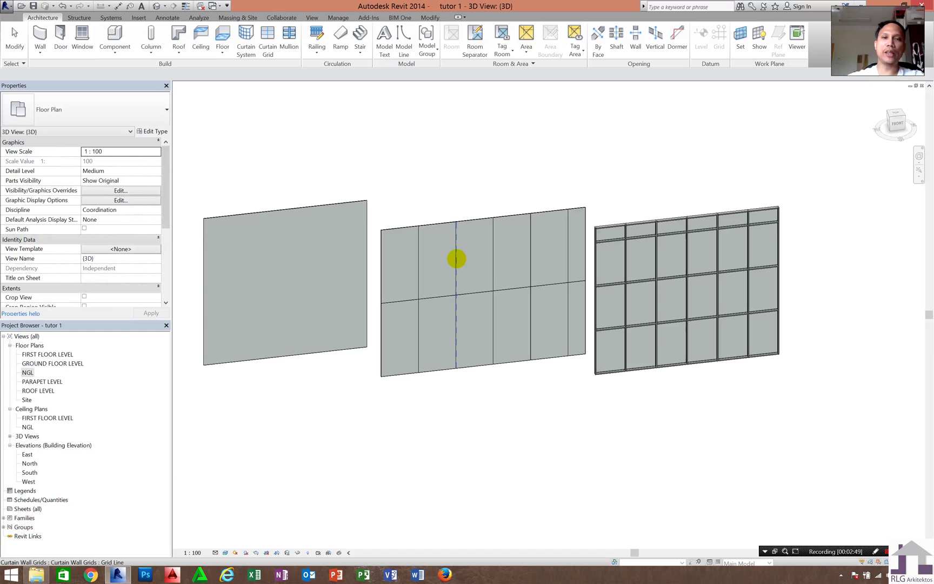
{"action": "left_click", "coordinate": [293, 300]}
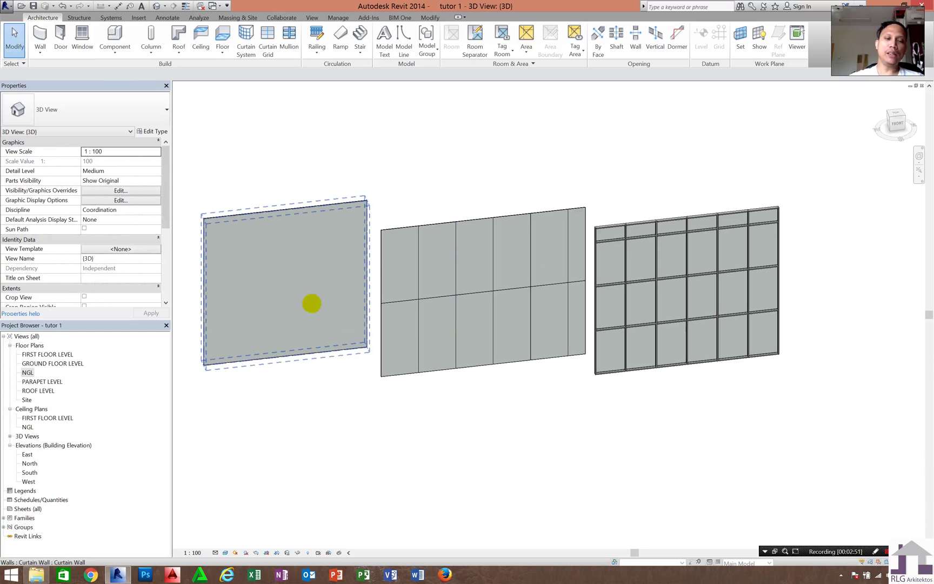
{"action": "key", "text": "Escape"}
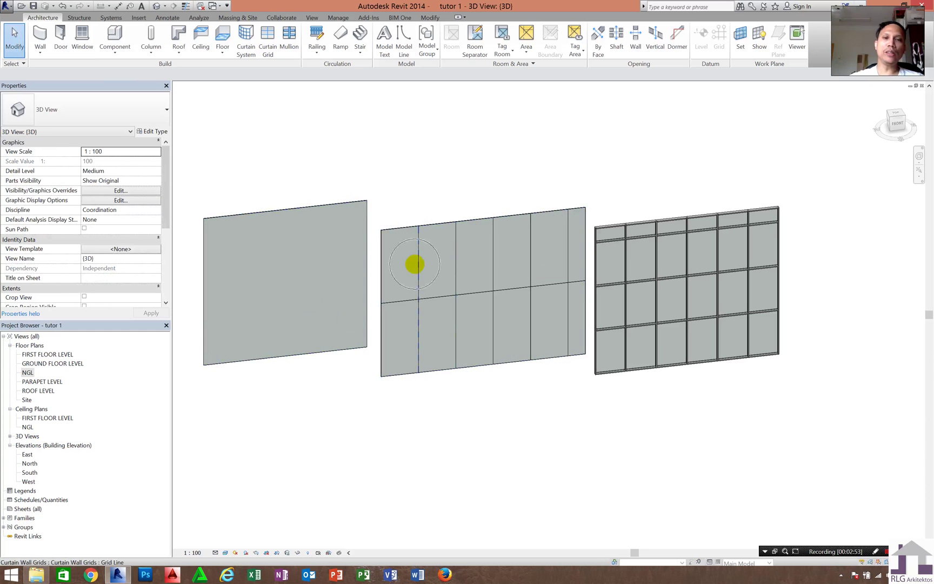
{"action": "left_click", "coordinate": [706, 245]}
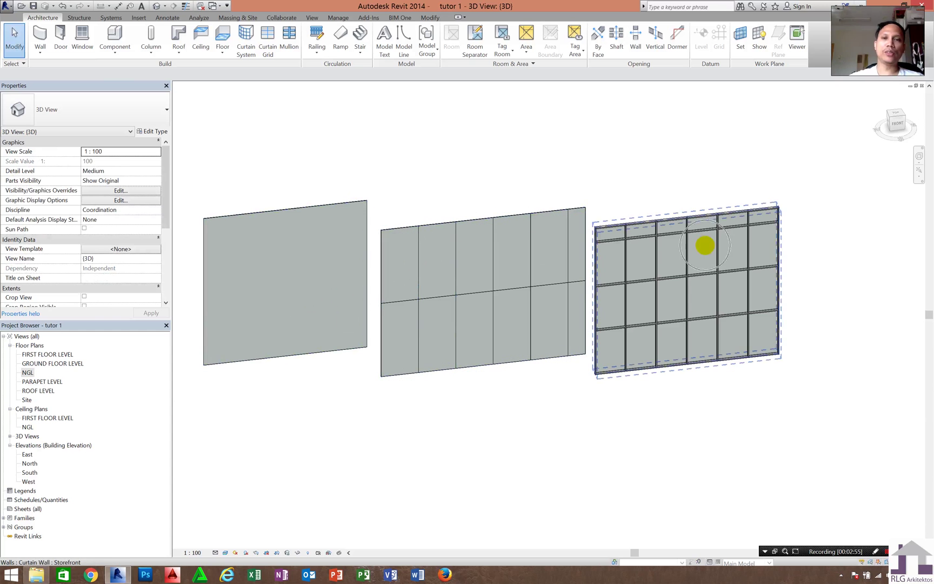
{"action": "left_click", "coordinate": [270, 244]}
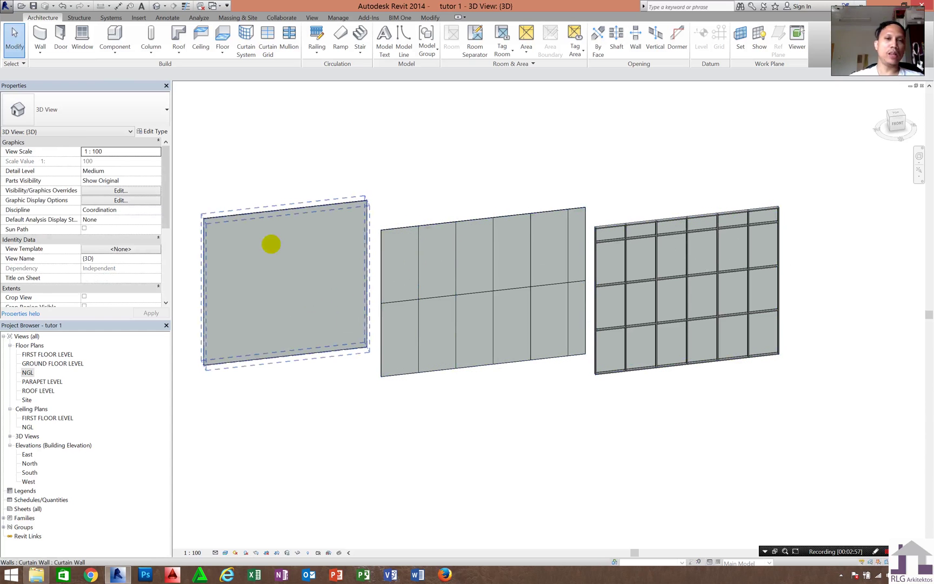
{"action": "left_click", "coordinate": [409, 228]}
{"action": "key", "text": "Escape"}
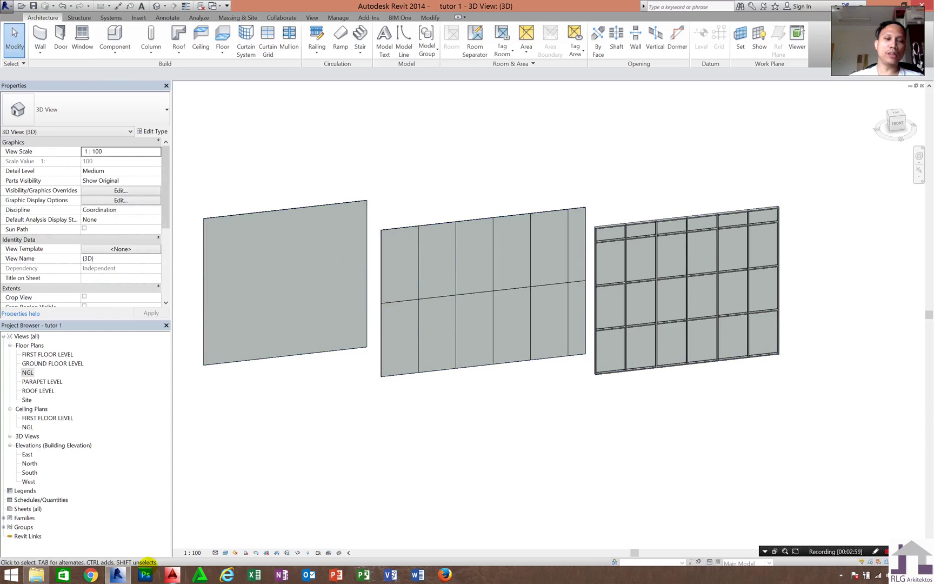
{"action": "double_click", "coordinate": [29, 472]}
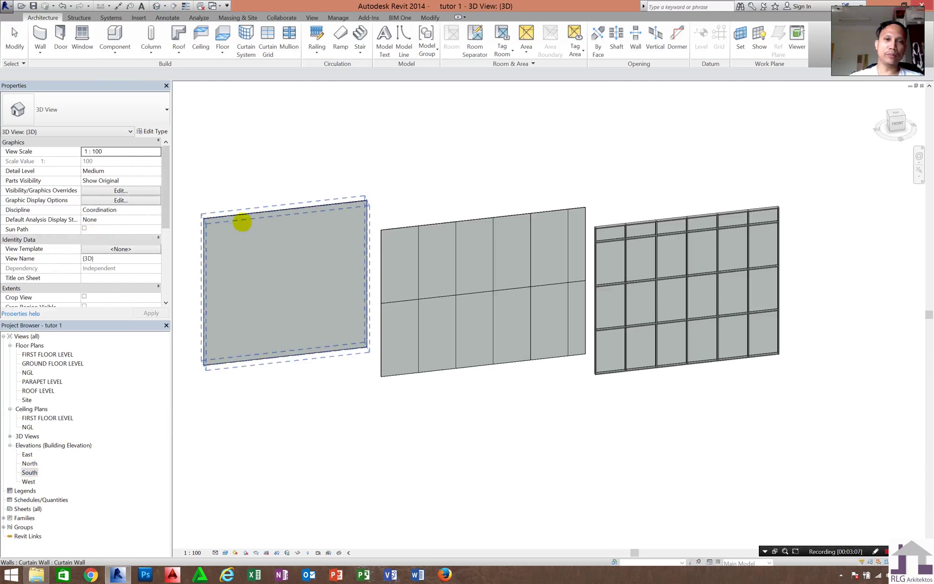
- Examine the plain curtain wall, the Exterior Glazing wall's grid lines and the Storefront wall's mullions up close in 3D
{"action": "scroll", "coordinate": [231, 220], "scroll_direction": "up", "scroll_amount": 3}
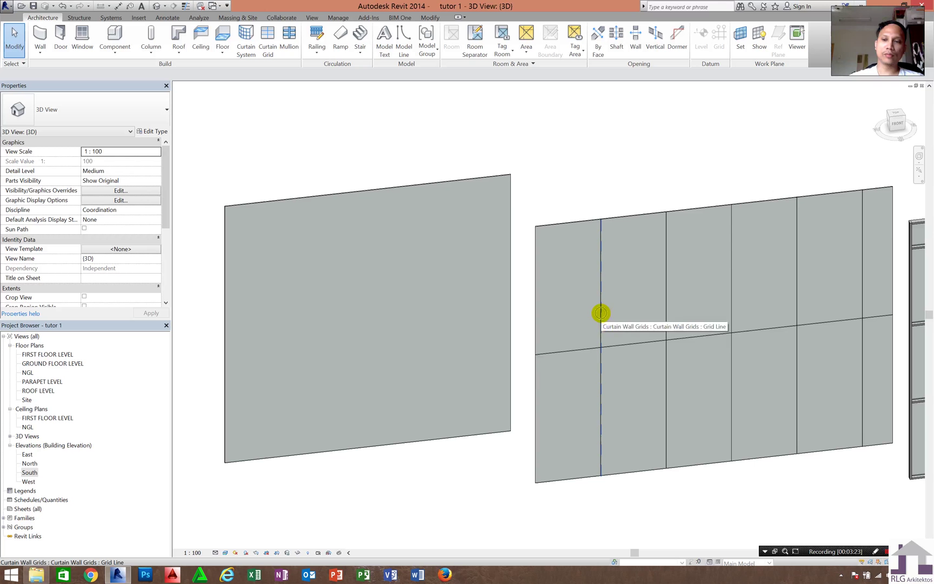
{"action": "left_click", "coordinate": [610, 385]}
{"action": "key", "text": "Escape"}
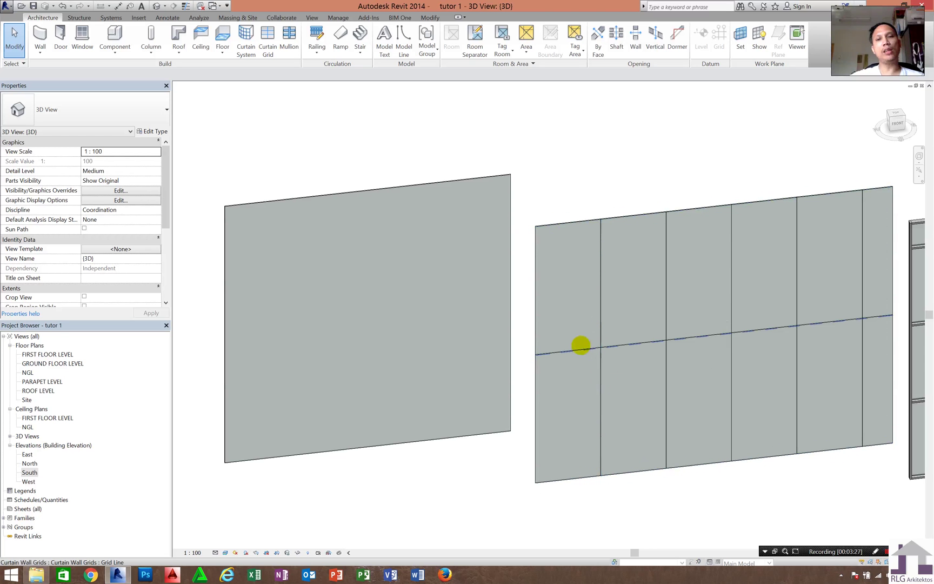
{"action": "left_click", "coordinate": [274, 245]}
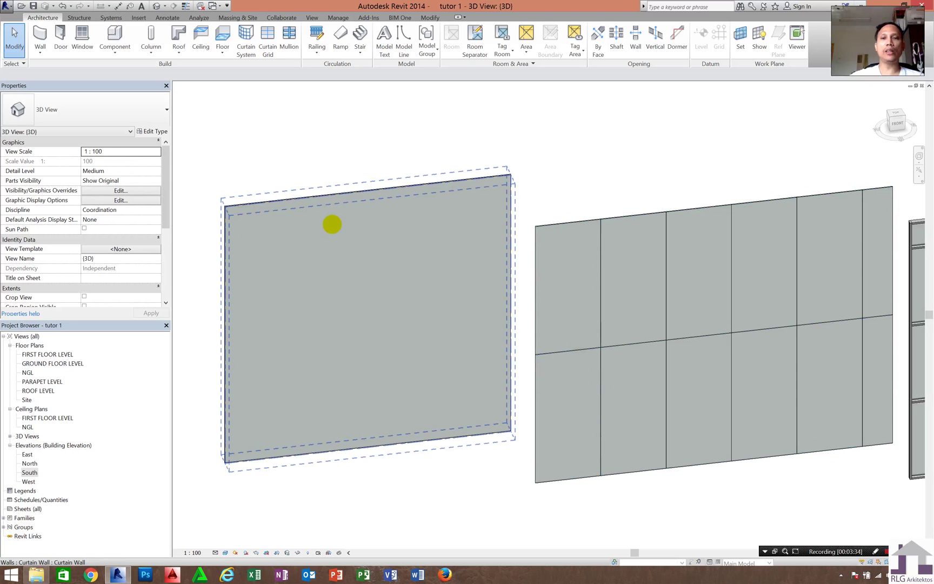
{"action": "left_click", "coordinate": [521, 263]}
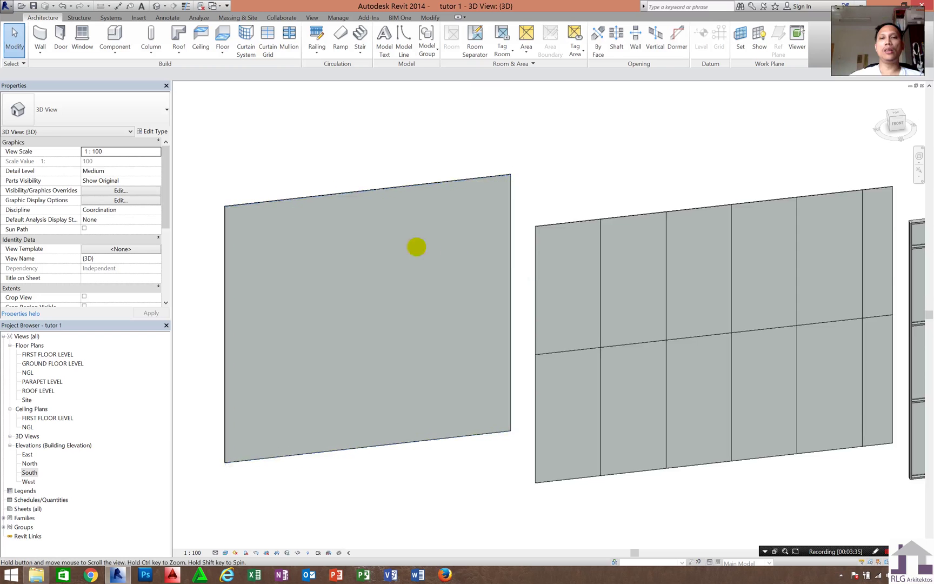
{"action": "middle_click_drag", "start_coordinate": [417, 247], "coordinate": [392, 236]}
{"action": "left_click", "coordinate": [536, 242]}
{"action": "key", "text": "Escape"}
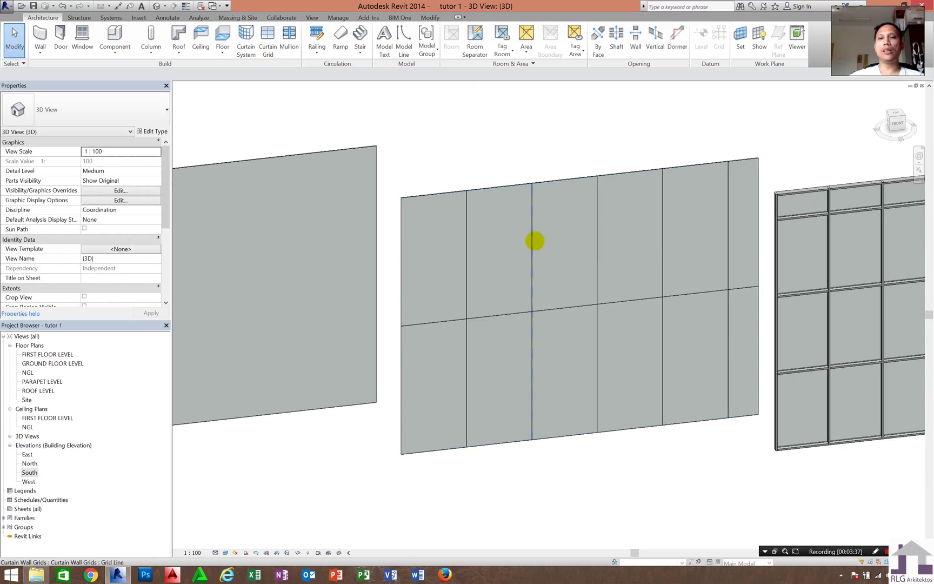
{"action": "left_click", "coordinate": [535, 240]}
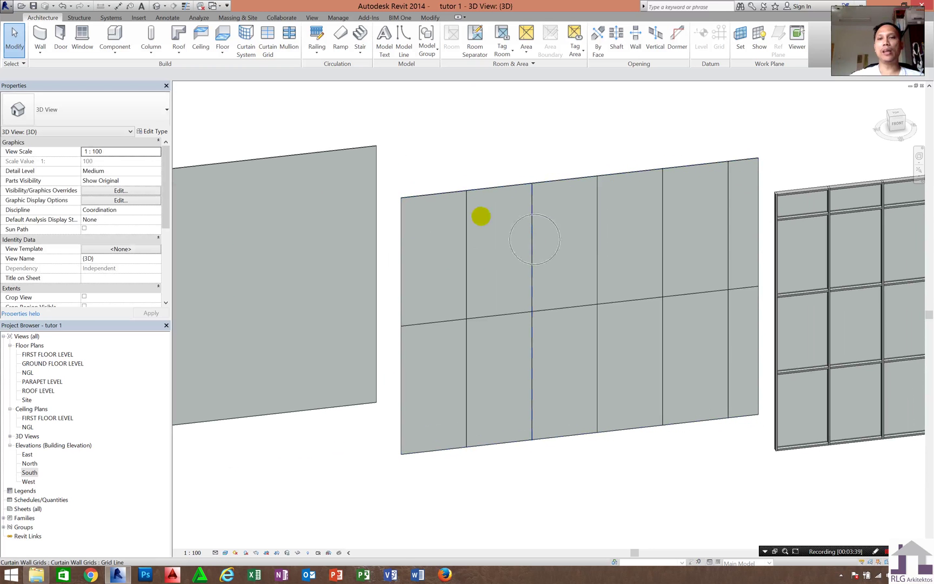
{"action": "left_click", "coordinate": [483, 216]}
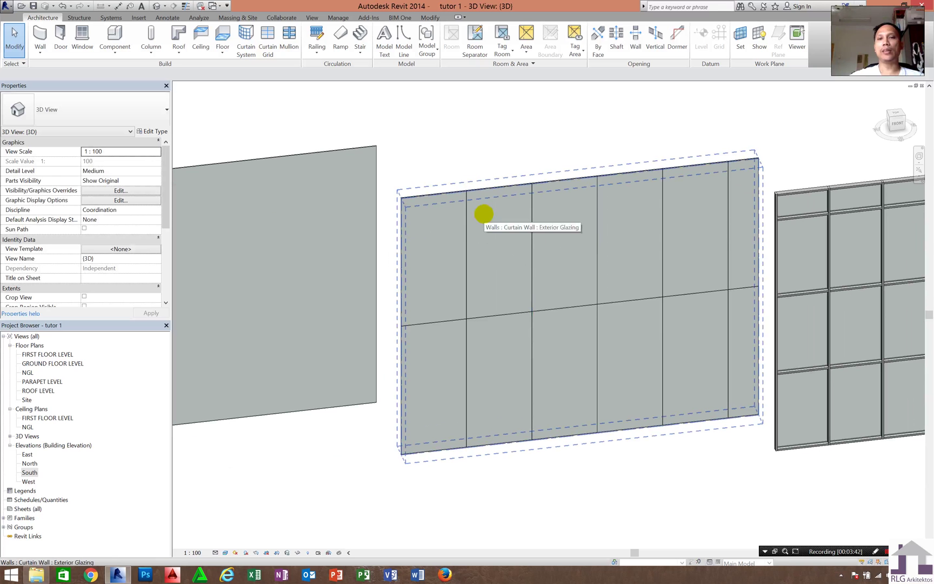
{"action": "middle_click_drag", "start_coordinate": [523, 290], "coordinate": [330, 286]}
{"action": "key", "text": "Escape"}
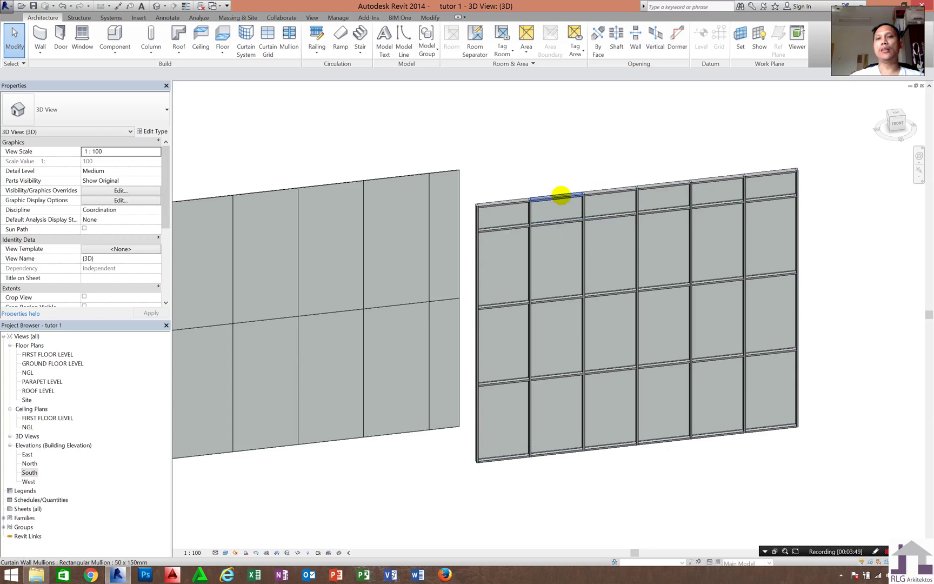
{"action": "left_click", "coordinate": [562, 196]}
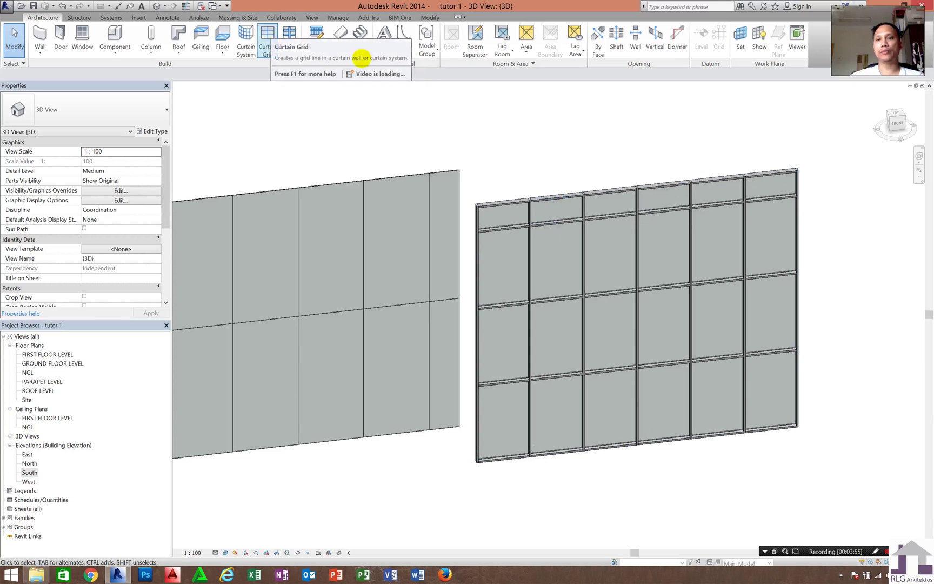
- Review all three curtain walls side by side in 3D, ending on the plain curtain wall
{"action": "scroll", "coordinate": [463, 297], "scroll_direction": "down", "scroll_amount": 4}
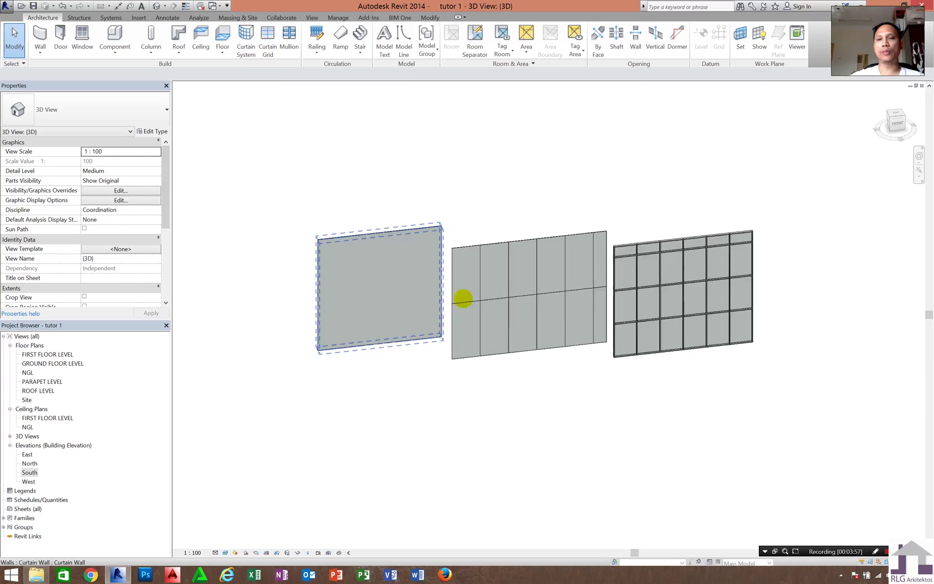
{"action": "middle_click_drag", "start_coordinate": [463, 296], "coordinate": [511, 316]}
{"action": "scroll", "coordinate": [510, 312], "scroll_direction": "up", "scroll_amount": 1}
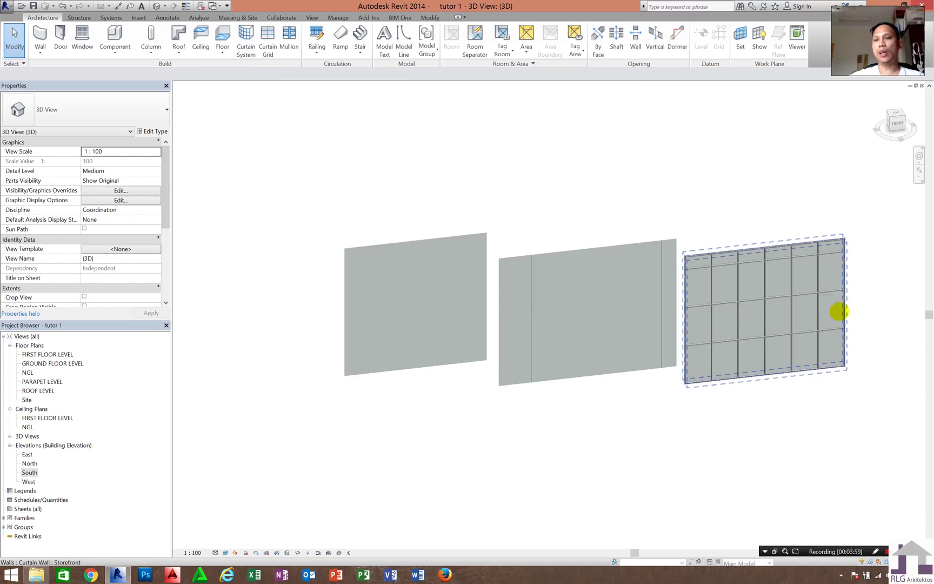
{"action": "scroll", "coordinate": [836, 313], "scroll_direction": "up", "scroll_amount": 2}
{"action": "middle_click_drag", "start_coordinate": [722, 309], "coordinate": [653, 281]}
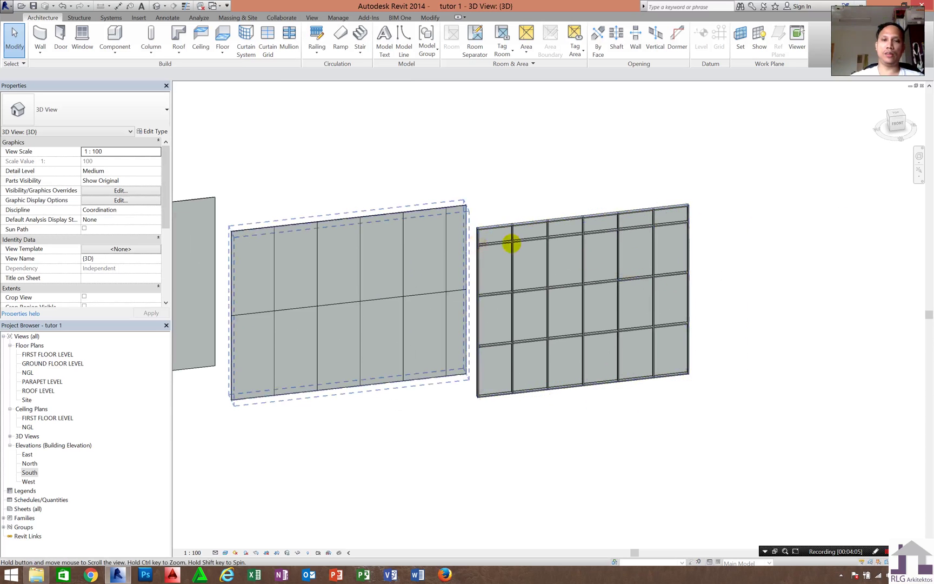
{"action": "middle_click_drag", "start_coordinate": [511, 244], "coordinate": [563, 251]}
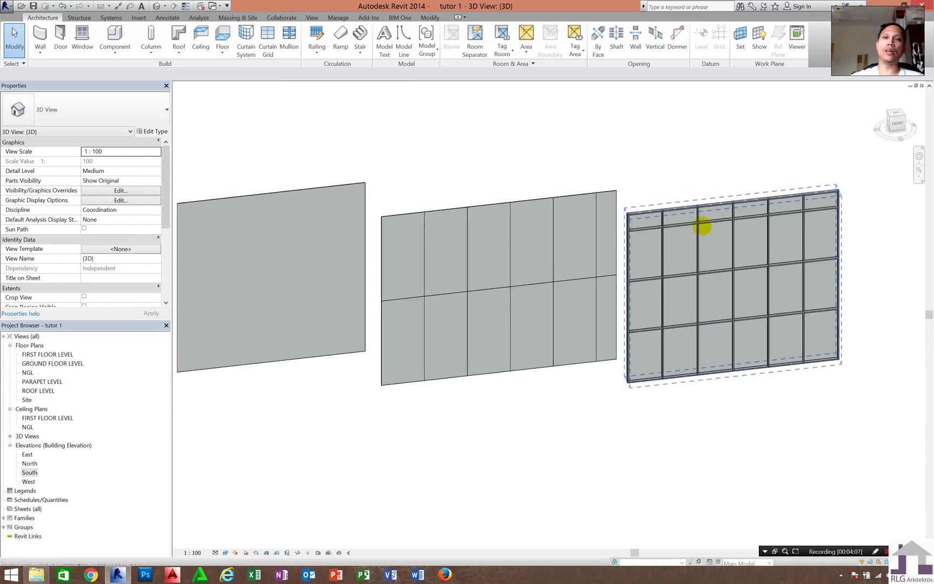
{"action": "middle_click_drag", "start_coordinate": [492, 286], "coordinate": [534, 269]}
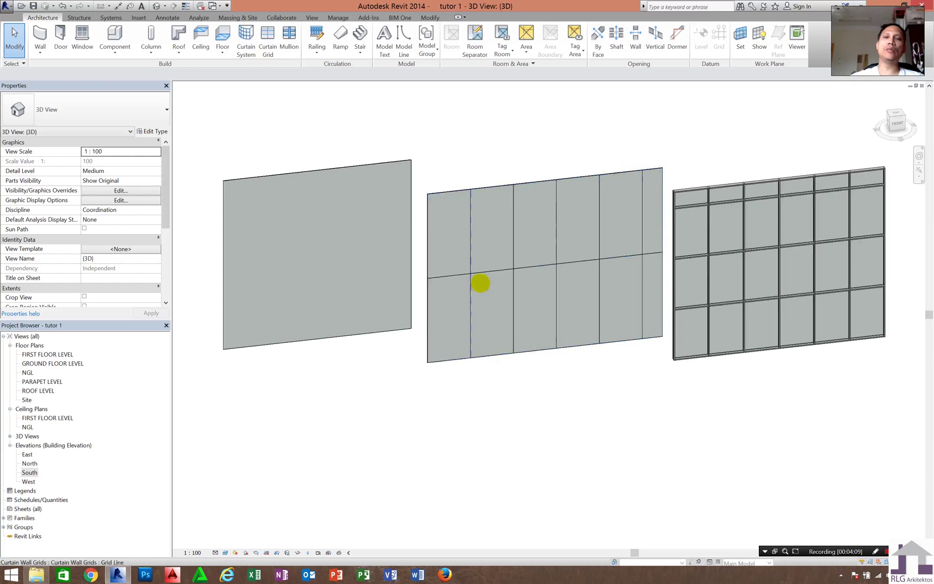
{"action": "middle_click_drag", "start_coordinate": [480, 283], "coordinate": [567, 311]}
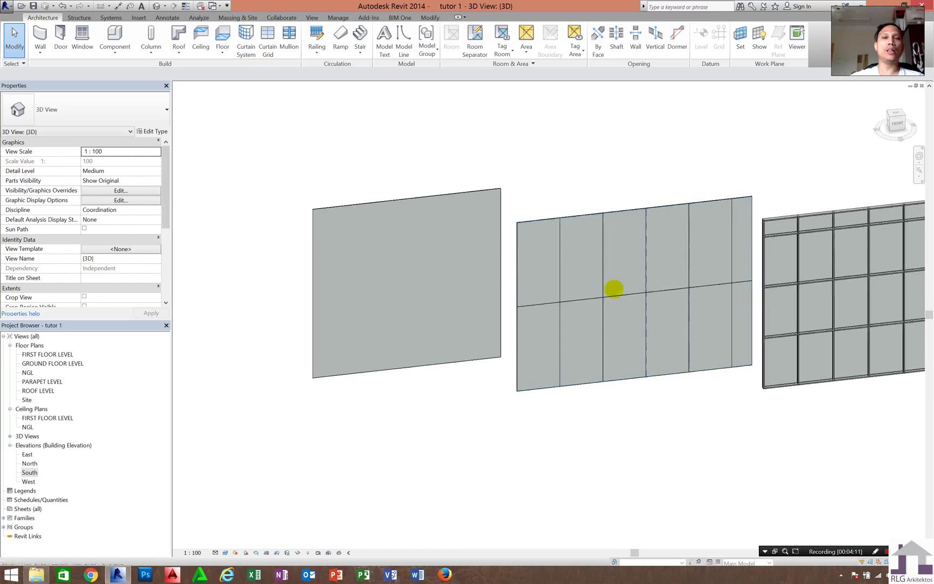
{"action": "middle_click_drag", "start_coordinate": [615, 289], "coordinate": [604, 290]}
{"action": "left_click", "coordinate": [480, 261]}
{"action": "left_click", "coordinate": [421, 249]}
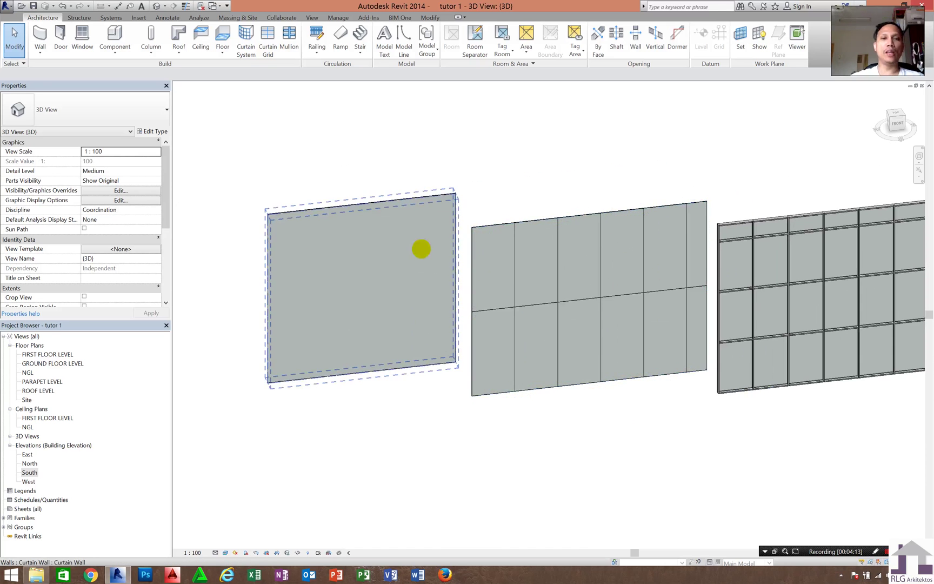
- Add three vertical curtain grid lines across the plain curtain wall: one 1700 mm from its left edge, then two more at 2100 mm spacing
{"action": "scroll", "coordinate": [306, 238], "scroll_direction": "up", "scroll_amount": 2}
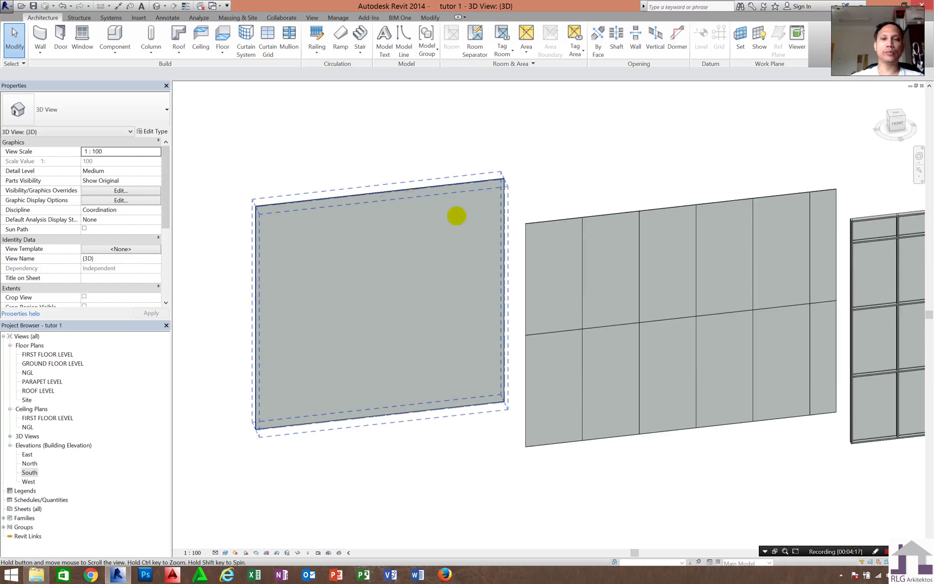
{"action": "middle_click_drag", "start_coordinate": [454, 212], "coordinate": [493, 217]}
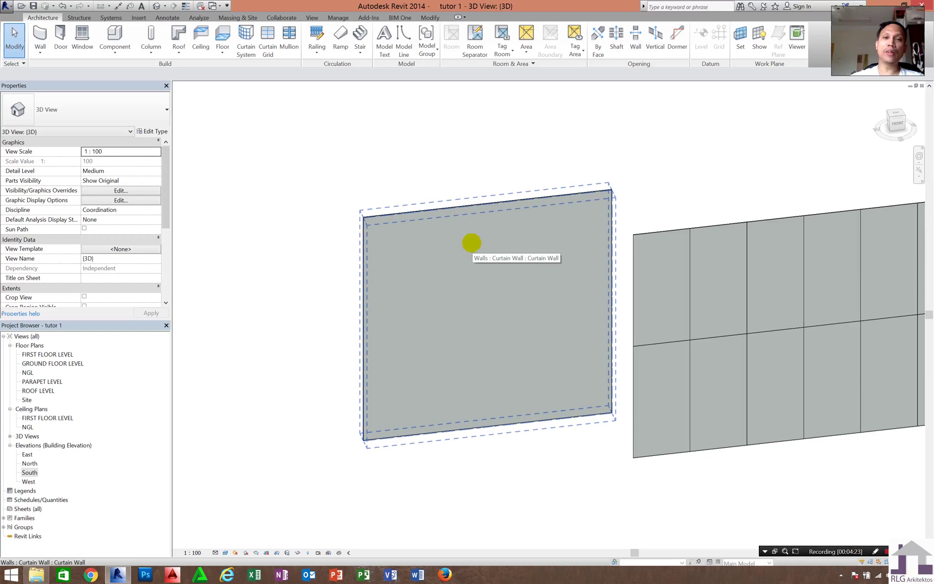
{"action": "middle_click_drag", "start_coordinate": [538, 265], "coordinate": [519, 257]}
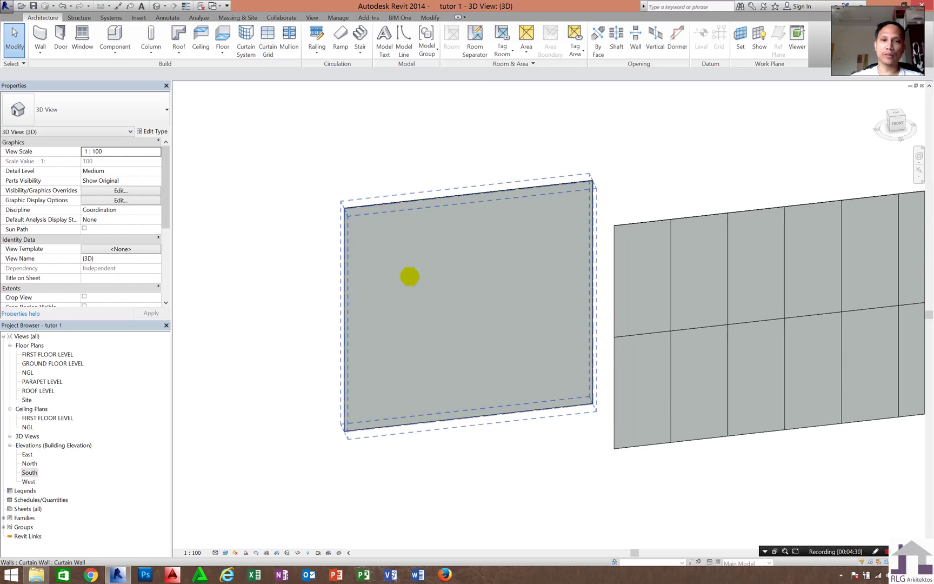
{"action": "left_click", "coordinate": [267, 44]}
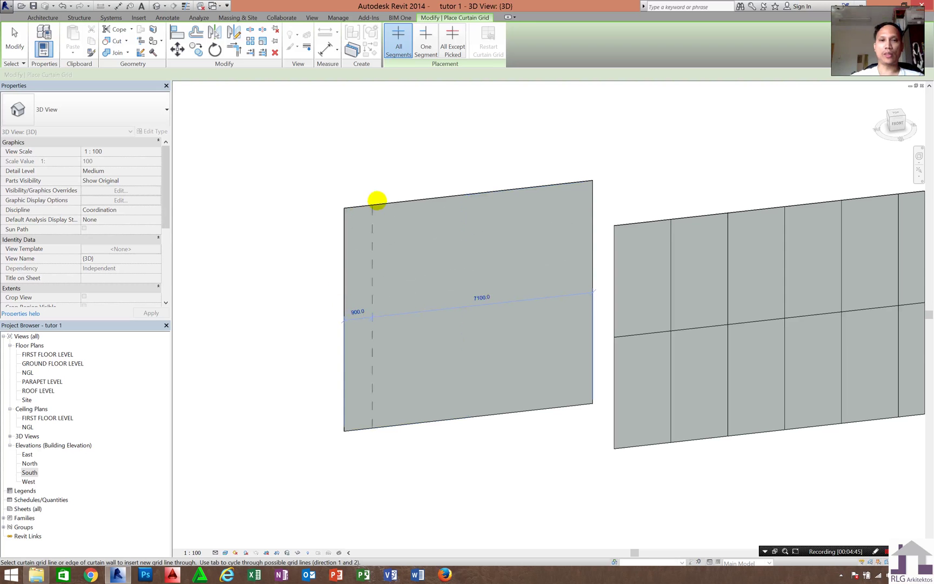
{"action": "left_click", "coordinate": [398, 200]}
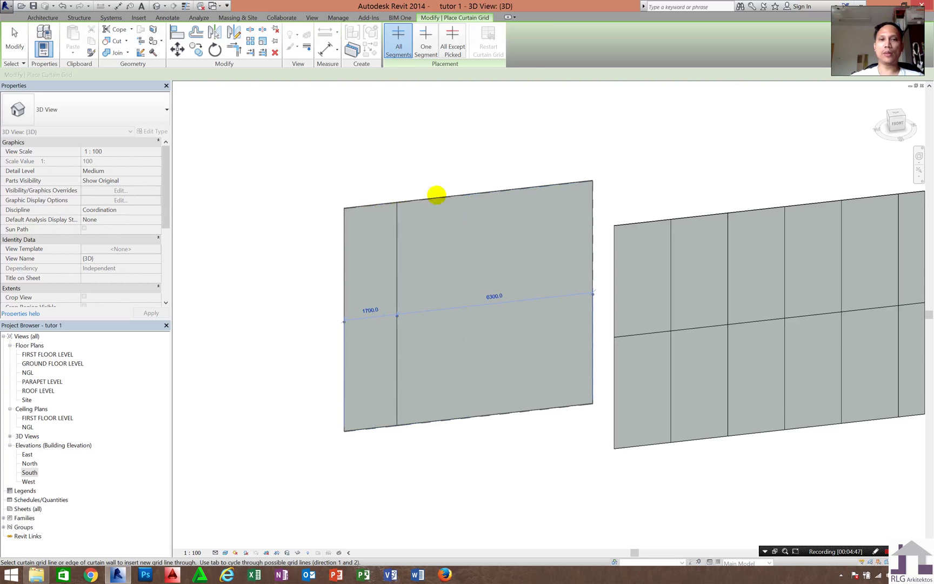
{"action": "left_click", "coordinate": [458, 190]}
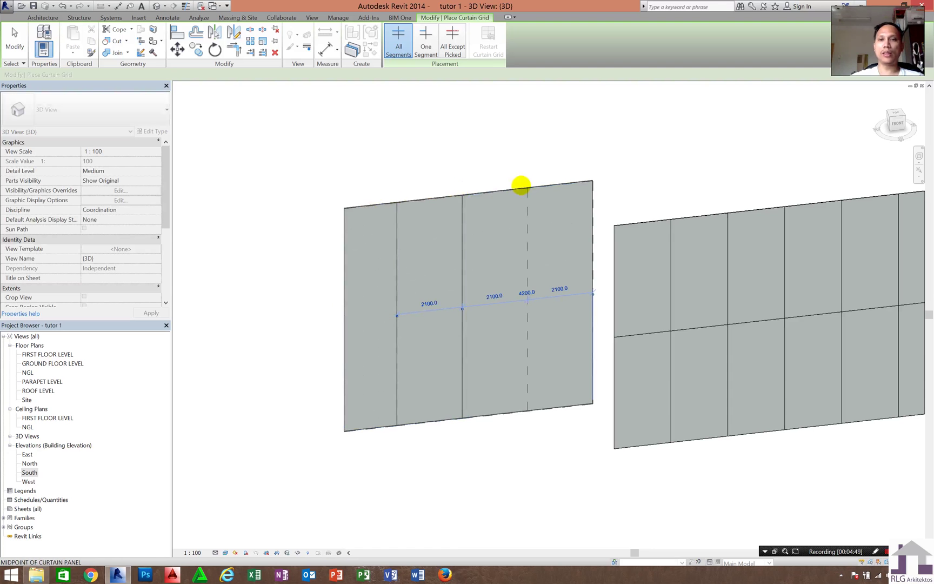
{"action": "left_click", "coordinate": [522, 185]}
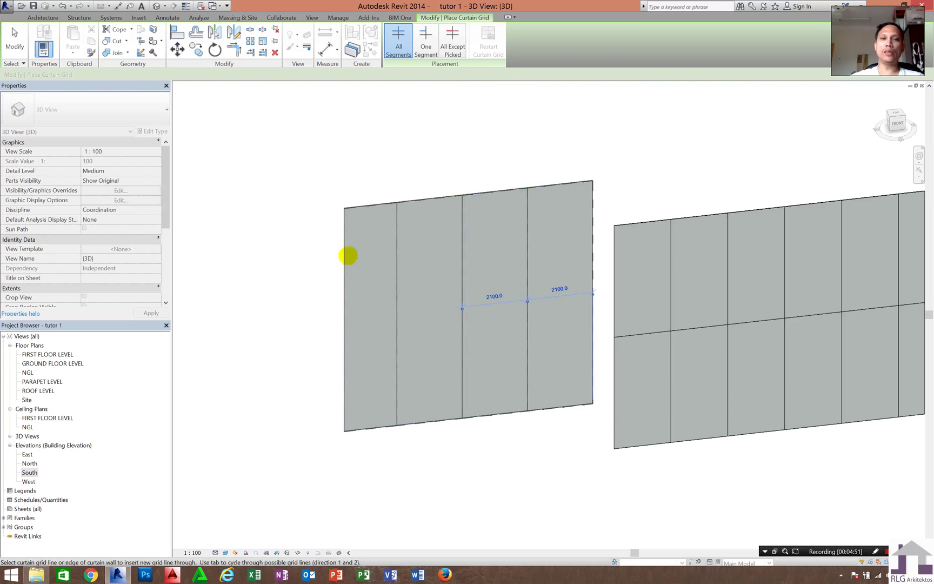
- Add horizontal curtain grid lines 2000 mm below the plain wall's top edge and 1500 mm above its base, and finish grid placement
{"action": "left_click", "coordinate": [352, 347]}
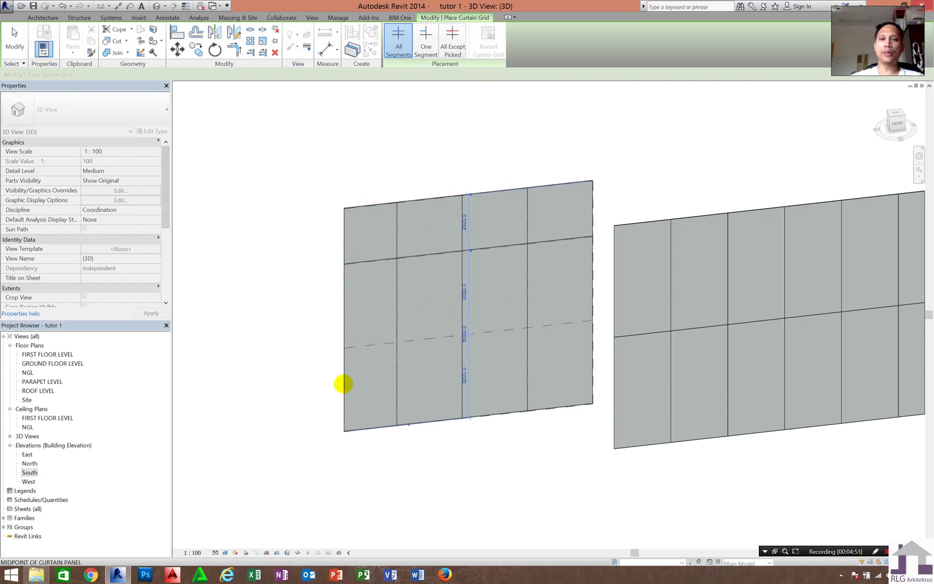
{"action": "left_click", "coordinate": [344, 390]}
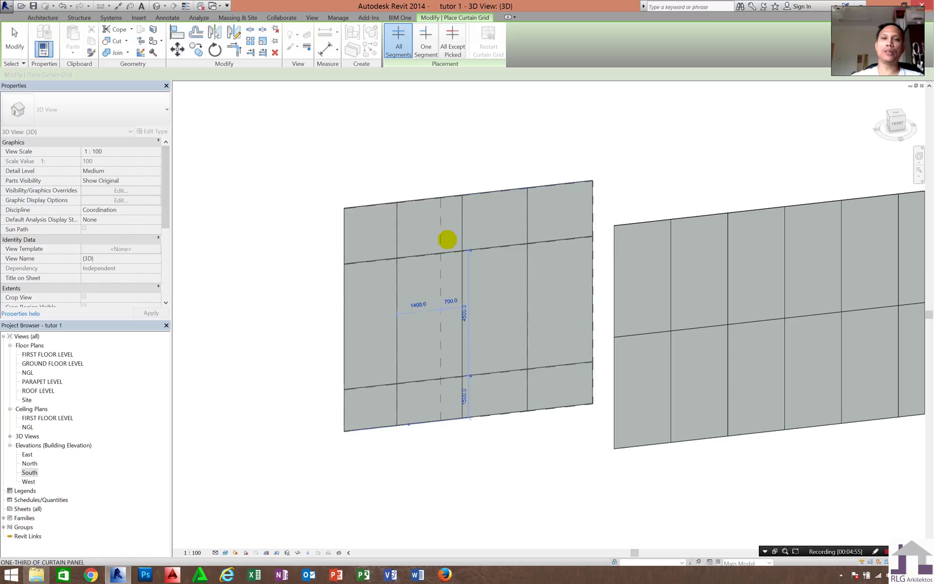
{"action": "scroll", "coordinate": [502, 292], "scroll_direction": "up", "scroll_amount": 1}
{"action": "key", "text": "Escape"}
{"action": "key", "text": "Escape"}
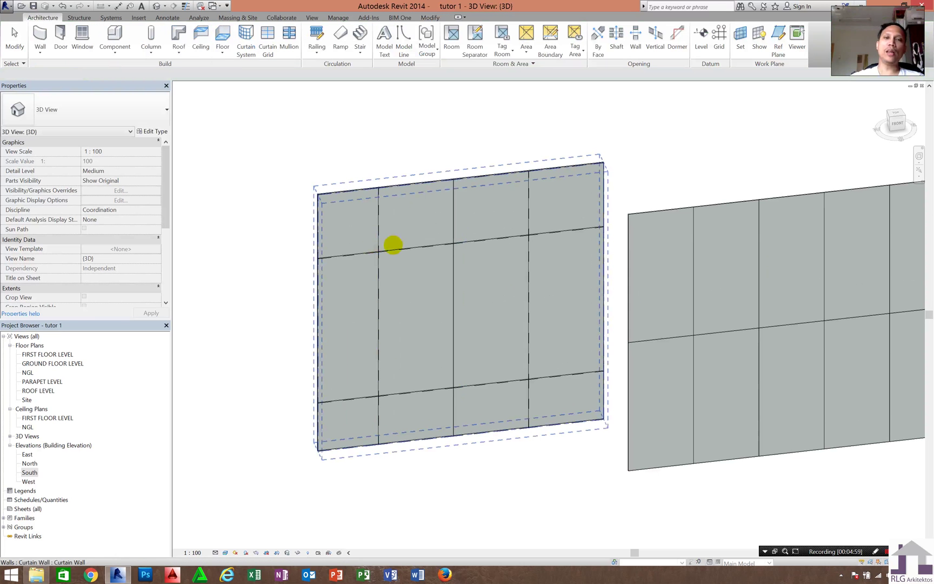
{"action": "left_click", "coordinate": [391, 249]}
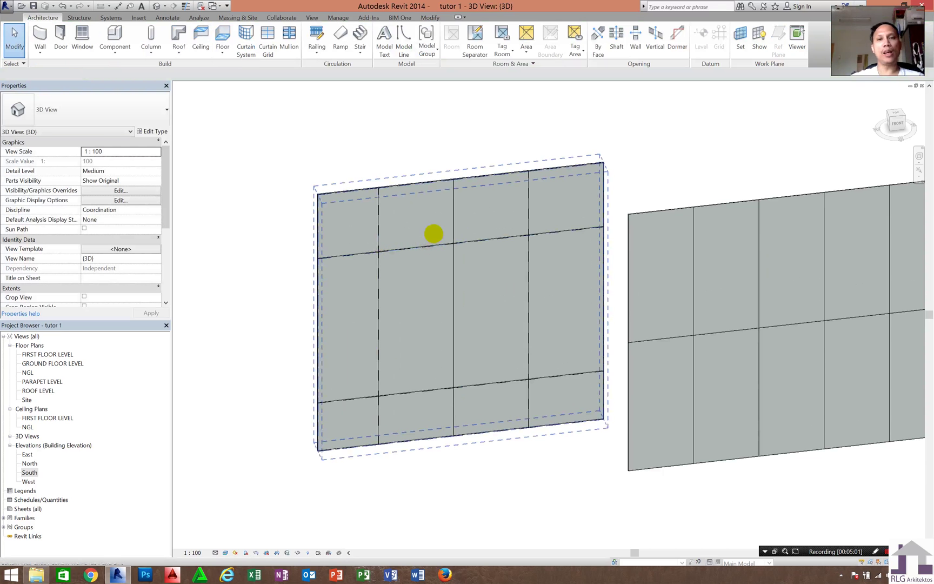
{"action": "left_click", "coordinate": [423, 182]}
{"action": "scroll", "coordinate": [417, 265], "scroll_direction": "up", "scroll_amount": 1}
{"action": "middle_click_drag", "start_coordinate": [416, 263], "coordinate": [396, 232]}
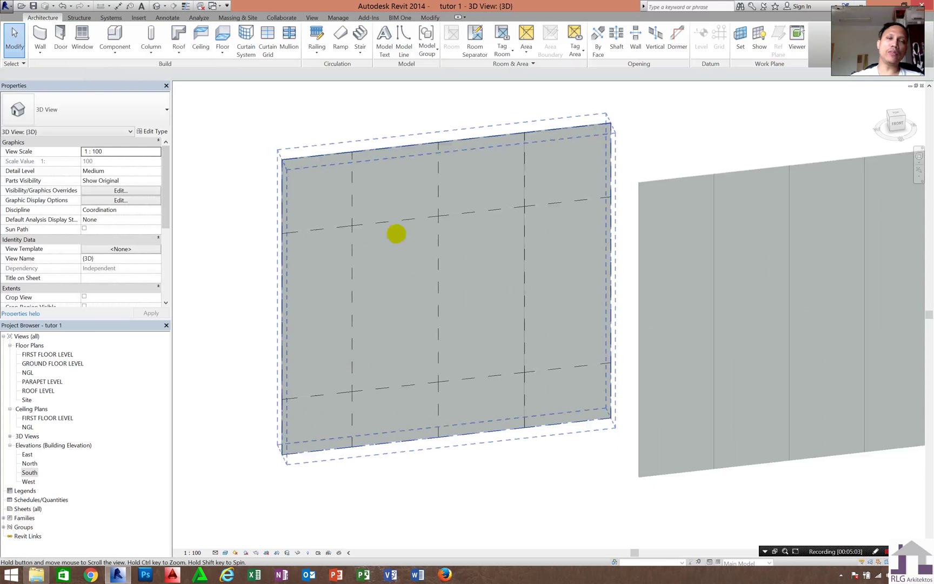
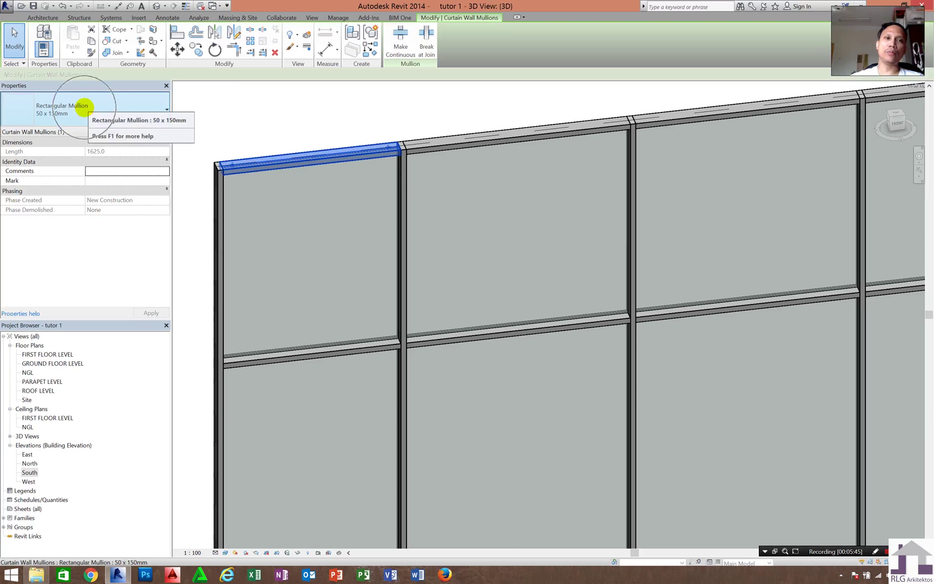
- Change the leftmost top mullion of the plain curtain wall to the Circular Mullion type 50mm Radius
{"action": "left_click", "coordinate": [205, 129]}
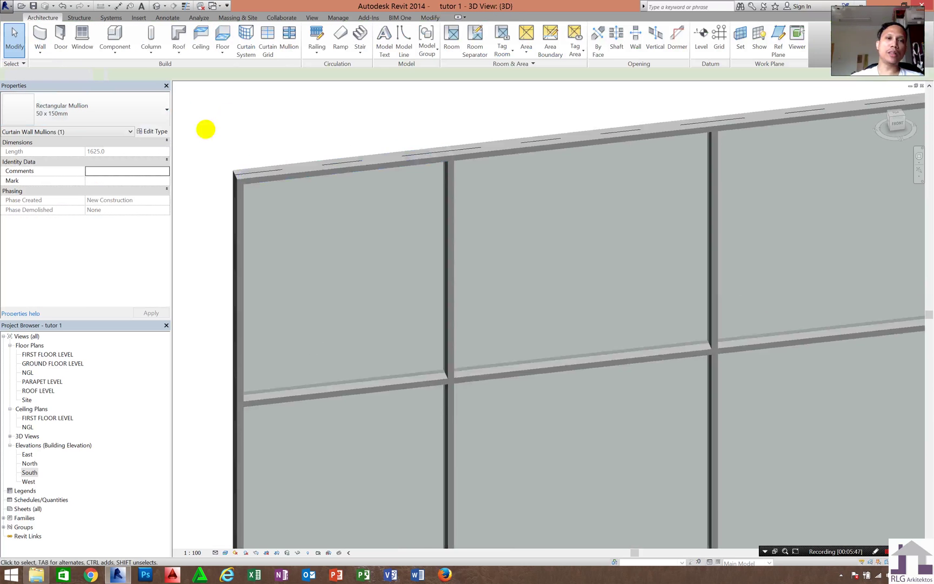
{"action": "scroll", "coordinate": [204, 129], "scroll_direction": "up", "scroll_amount": 4}
{"action": "scroll", "coordinate": [303, 206], "scroll_direction": "up", "scroll_amount": 2}
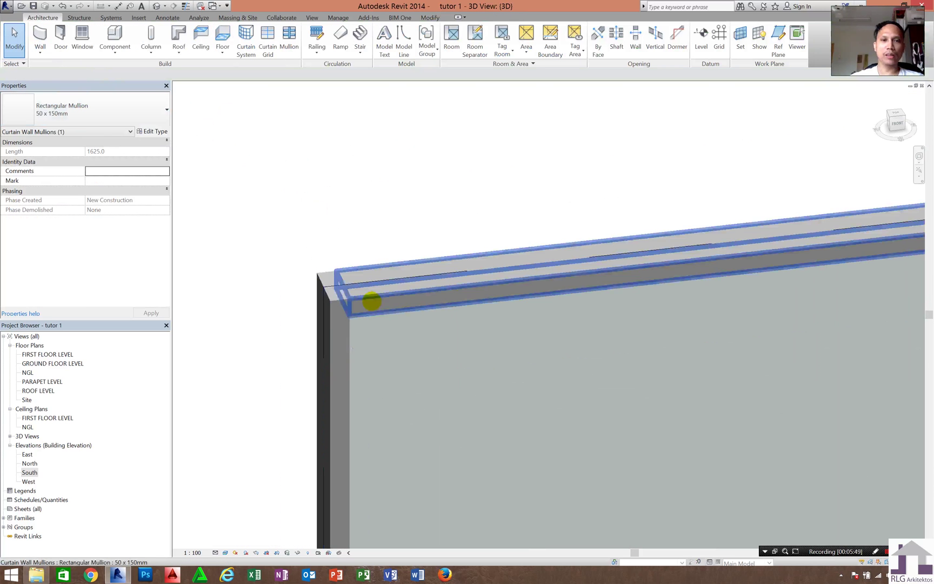
{"action": "left_click", "coordinate": [371, 302]}
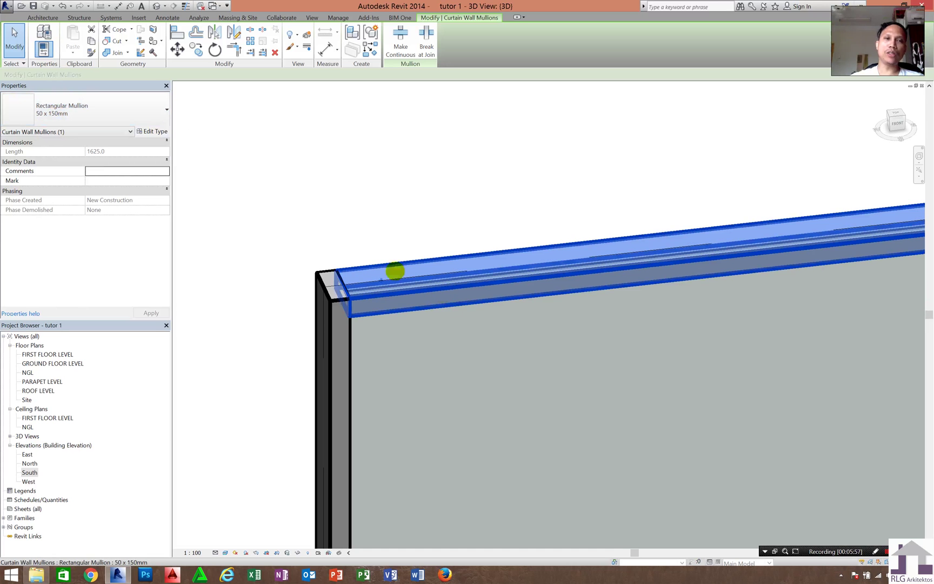
{"action": "left_click", "coordinate": [101, 109]}
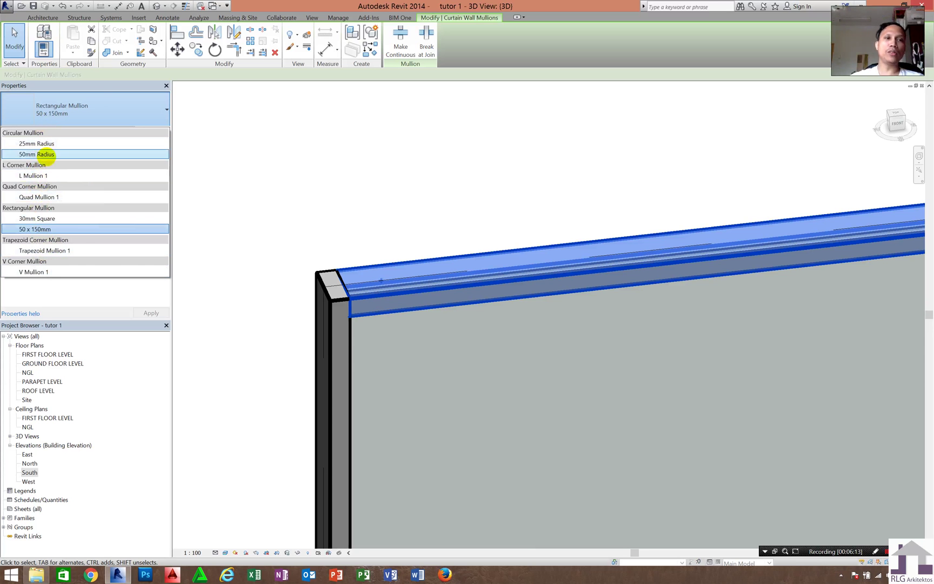
{"action": "left_click", "coordinate": [46, 154]}
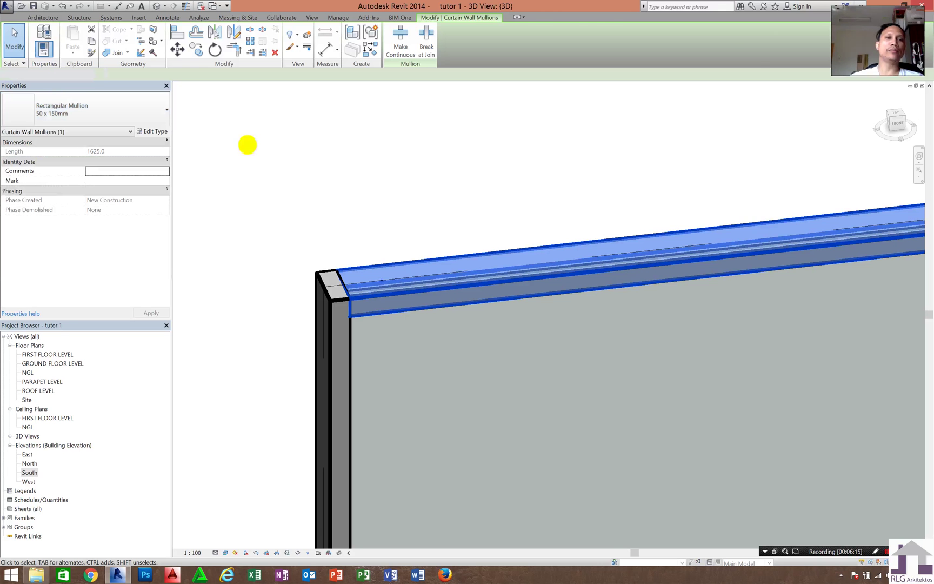
{"action": "left_click", "coordinate": [271, 156]}
- Examine the circular mullion up close against the neighbouring rectangular mullions, and the whole first curtain wall
{"action": "scroll", "coordinate": [317, 238], "scroll_direction": "down", "scroll_amount": 2}
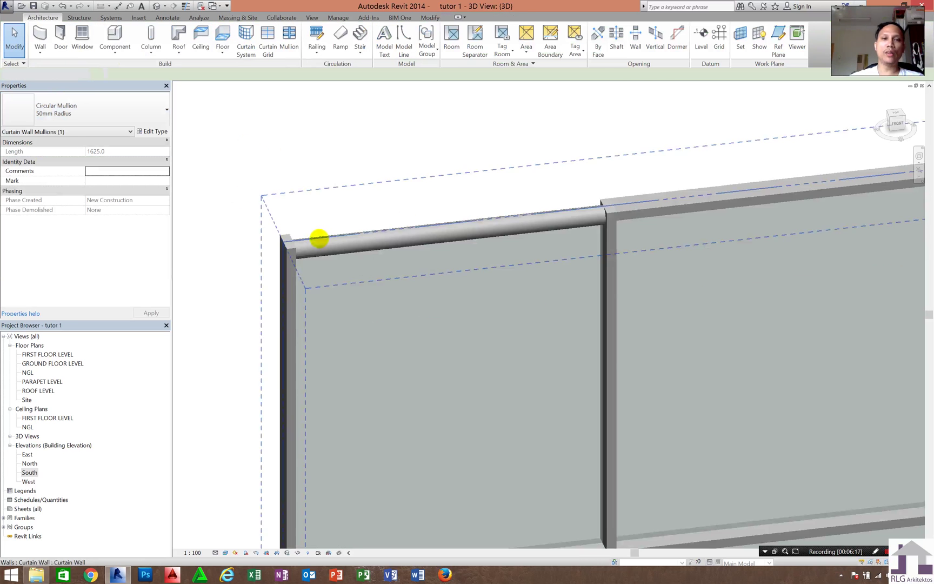
{"action": "middle_click_drag", "start_coordinate": [317, 238], "coordinate": [396, 247]}
{"action": "scroll", "coordinate": [271, 224], "scroll_direction": "up", "scroll_amount": 4}
{"action": "scroll", "coordinate": [340, 240], "scroll_direction": "down", "scroll_amount": 4}
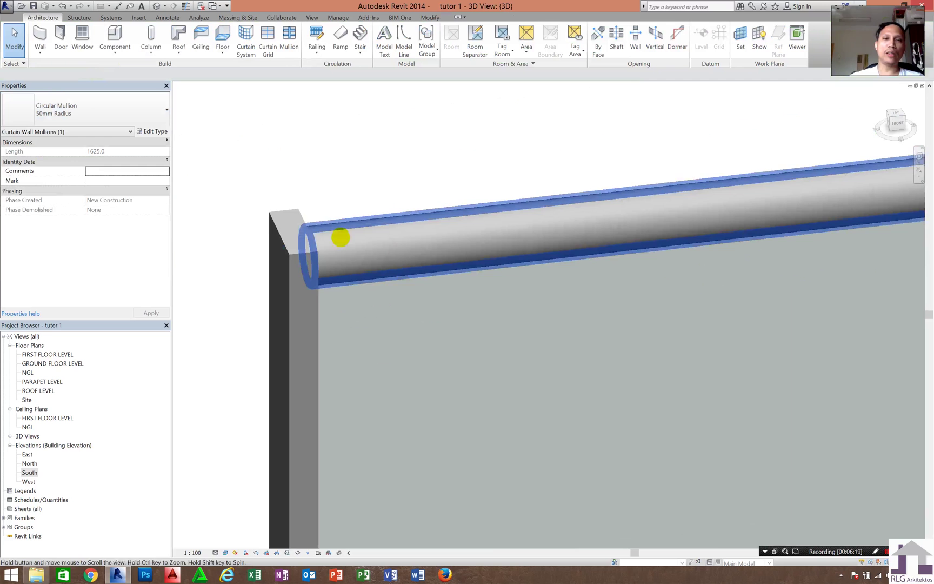
{"action": "scroll", "coordinate": [340, 160], "scroll_direction": "down", "scroll_amount": 3}
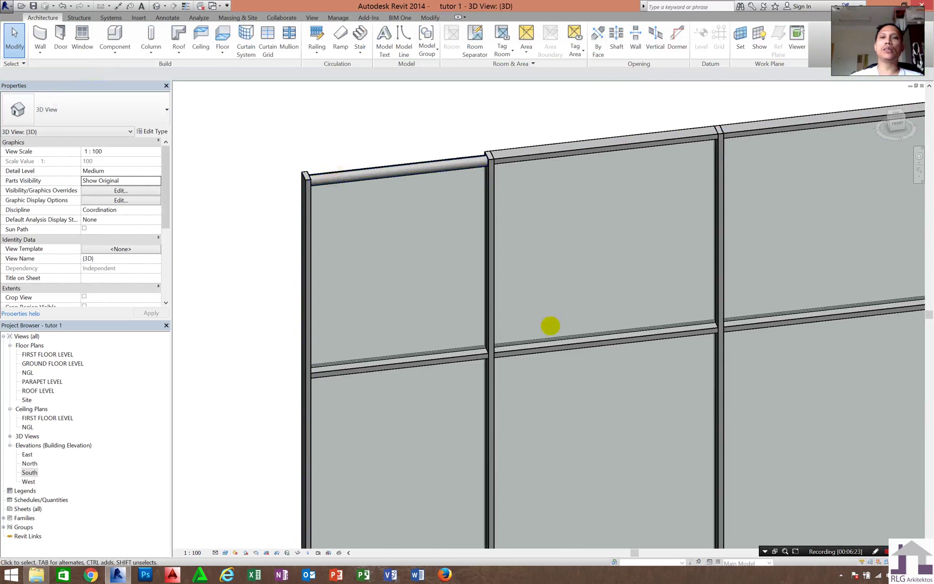
{"action": "scroll", "coordinate": [449, 277], "scroll_direction": "down", "scroll_amount": 2}
{"action": "middle_click_drag", "start_coordinate": [448, 278], "coordinate": [467, 252], "text": "shift"}
{"action": "scroll", "coordinate": [467, 252], "scroll_direction": "down", "scroll_amount": 3}
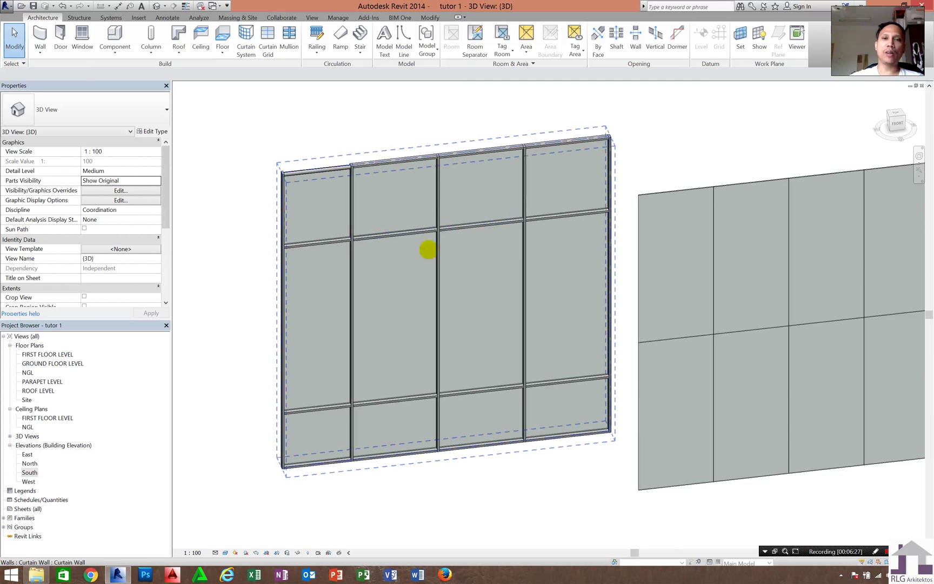
- Place a 50 x 150mm rectangular mullion on only the second segment of the Exterior Glazing wall's horizontal grid line
{"action": "middle_click_drag", "start_coordinate": [448, 252], "coordinate": [453, 152], "text": "shift"}
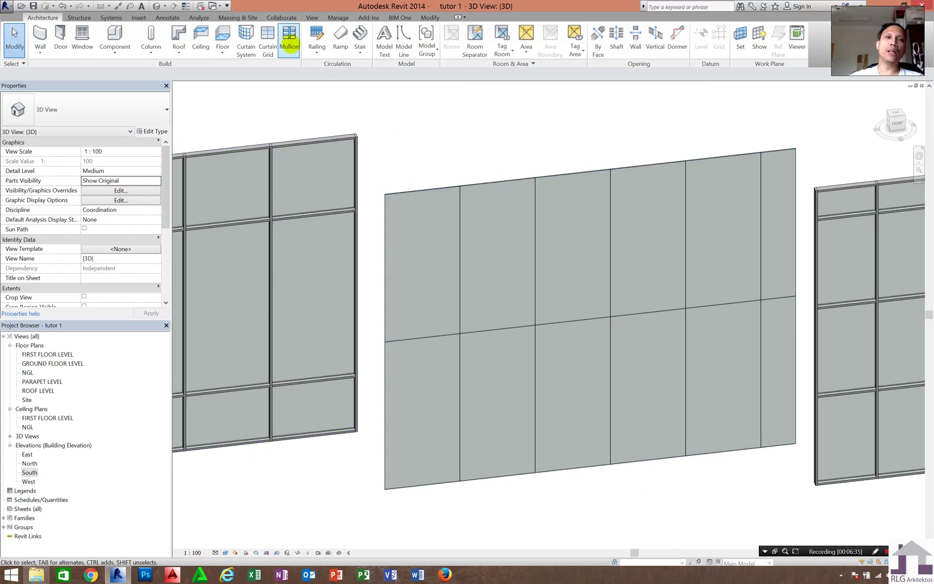
{"action": "left_click", "coordinate": [289, 36]}
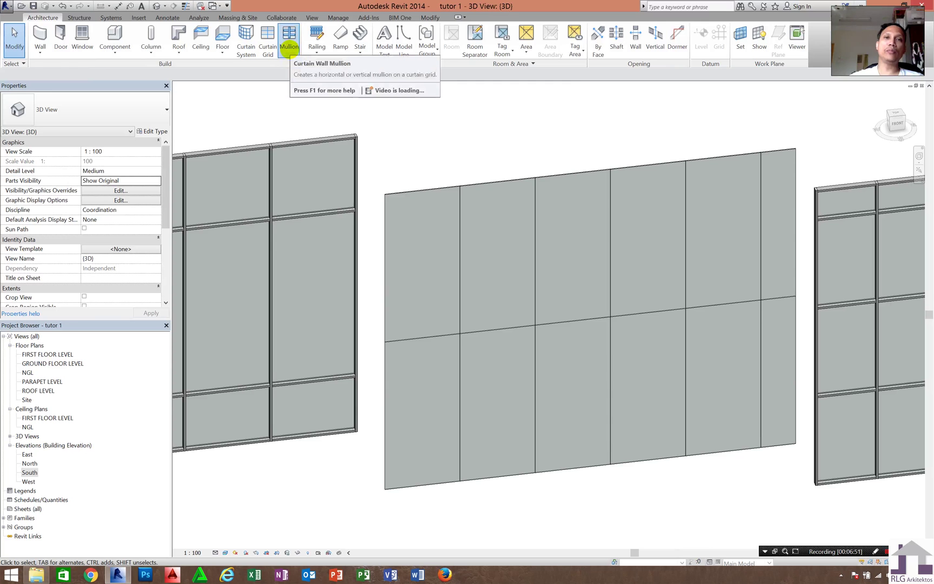
{"action": "left_click", "coordinate": [289, 48]}
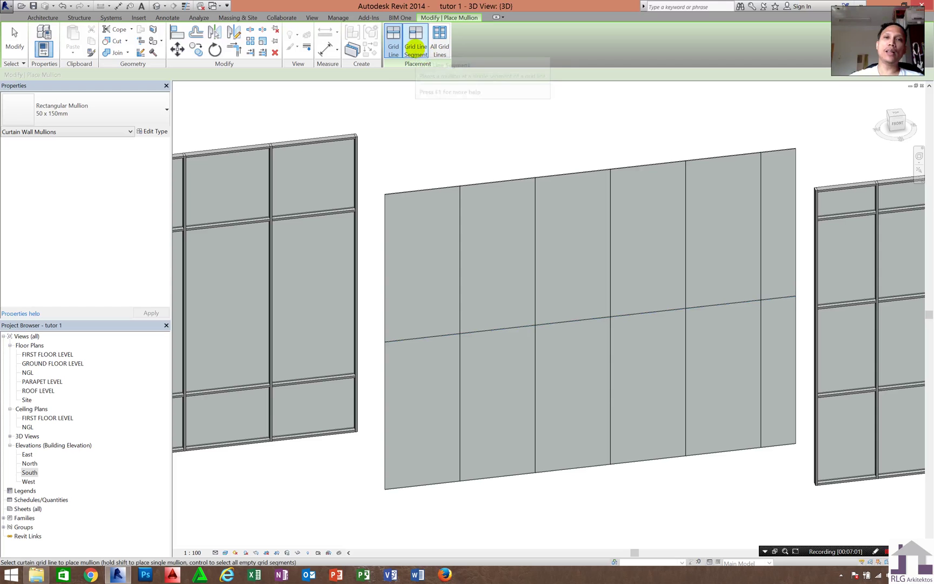
{"action": "left_click", "coordinate": [416, 47]}
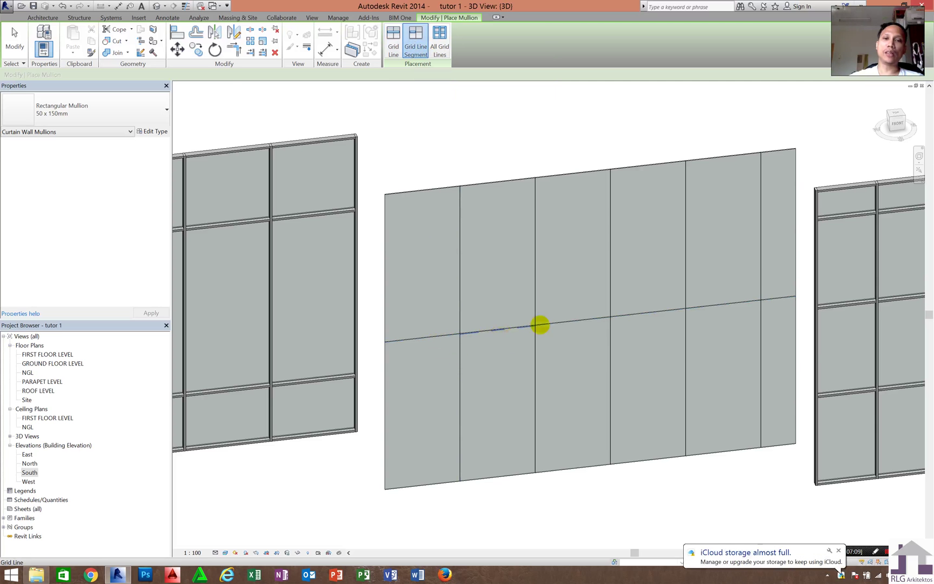
{"action": "left_click", "coordinate": [514, 328]}
{"action": "scroll", "coordinate": [486, 324], "scroll_direction": "up", "scroll_amount": 3}
{"action": "scroll", "coordinate": [475, 336], "scroll_direction": "up", "scroll_amount": 3}
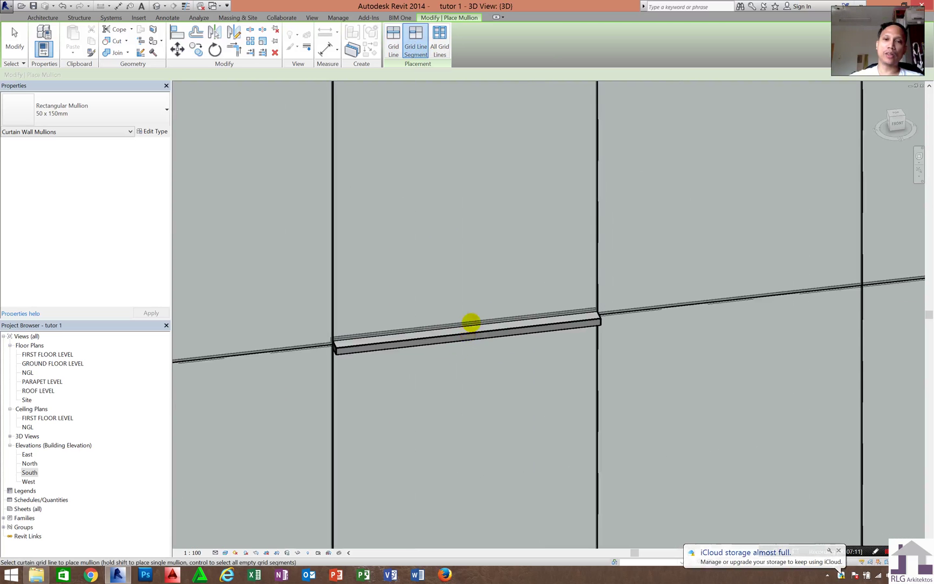
{"action": "scroll", "coordinate": [465, 327], "scroll_direction": "down", "scroll_amount": 3}
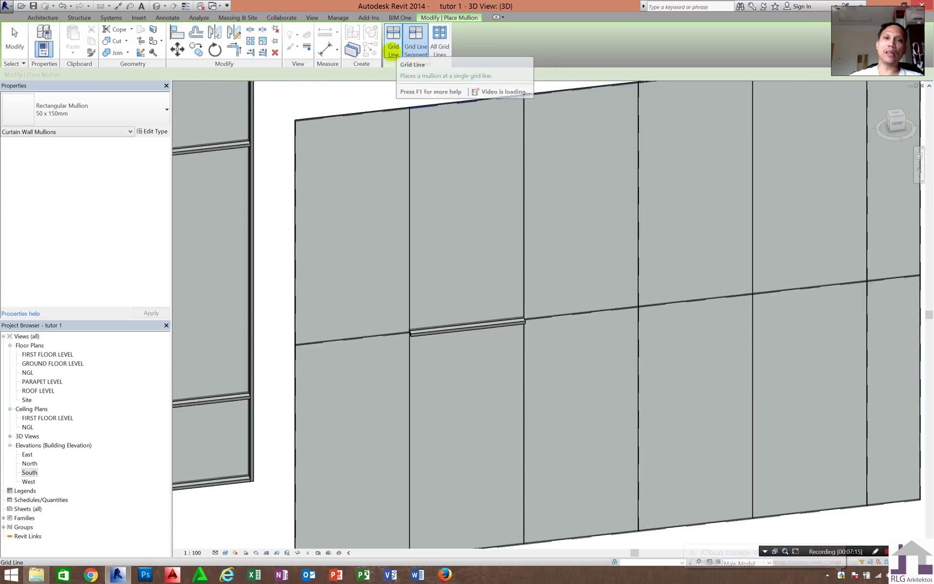
- Place mullions along the Exterior Glazing wall's full top edge and on the upper segment of its first interior vertical grid line
{"action": "left_click", "coordinate": [394, 47]}
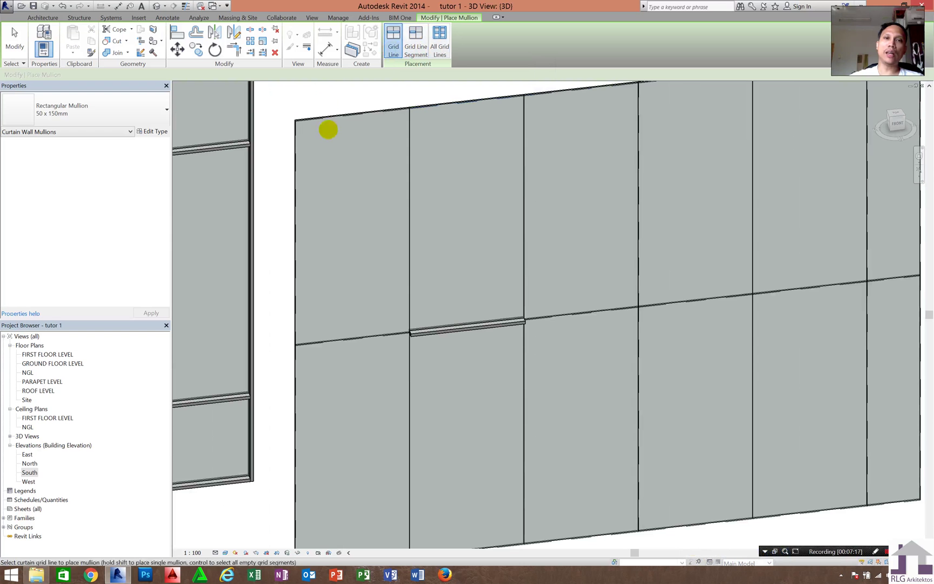
{"action": "scroll", "coordinate": [389, 260], "scroll_direction": "down", "scroll_amount": 3}
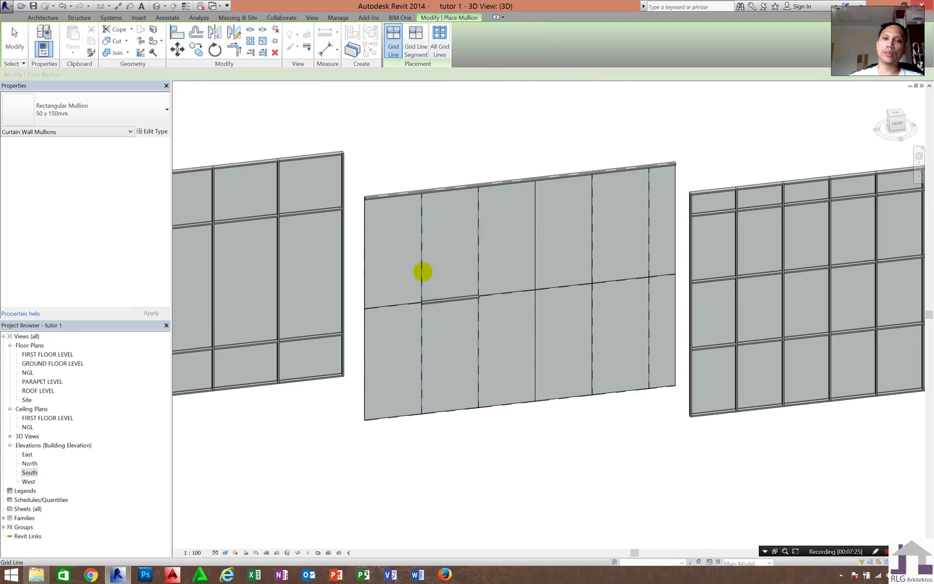
{"action": "left_click", "coordinate": [416, 42]}
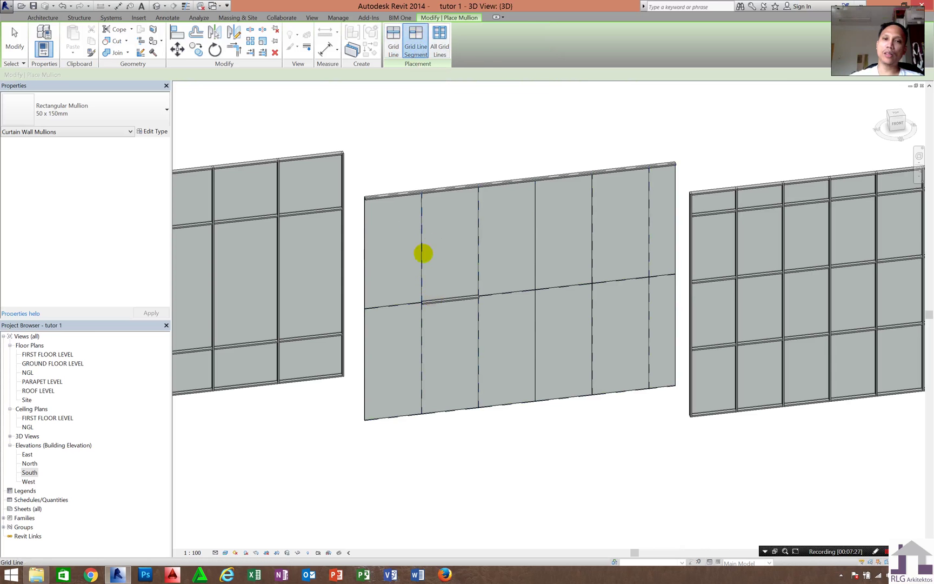
{"action": "left_click", "coordinate": [420, 236]}
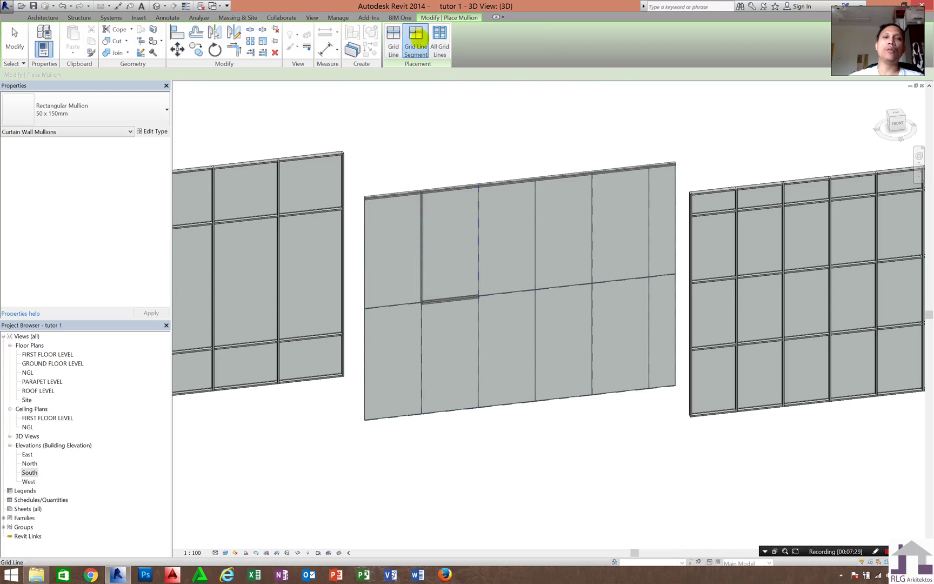
- Fill all remaining empty grid lines of the Exterior Glazing wall with 50 x 150mm rectangular mullions at once
{"action": "left_click", "coordinate": [444, 52]}
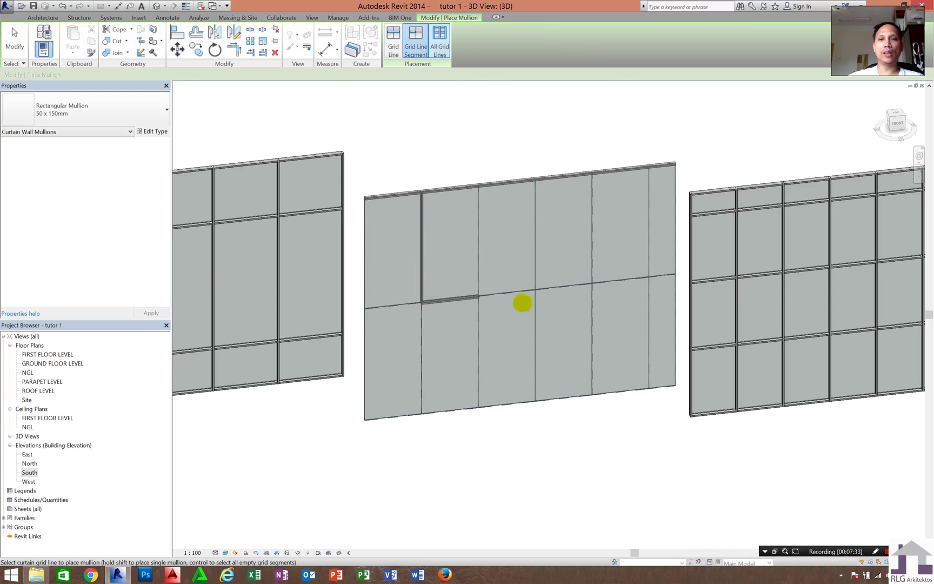
{"action": "left_click", "coordinate": [502, 352]}
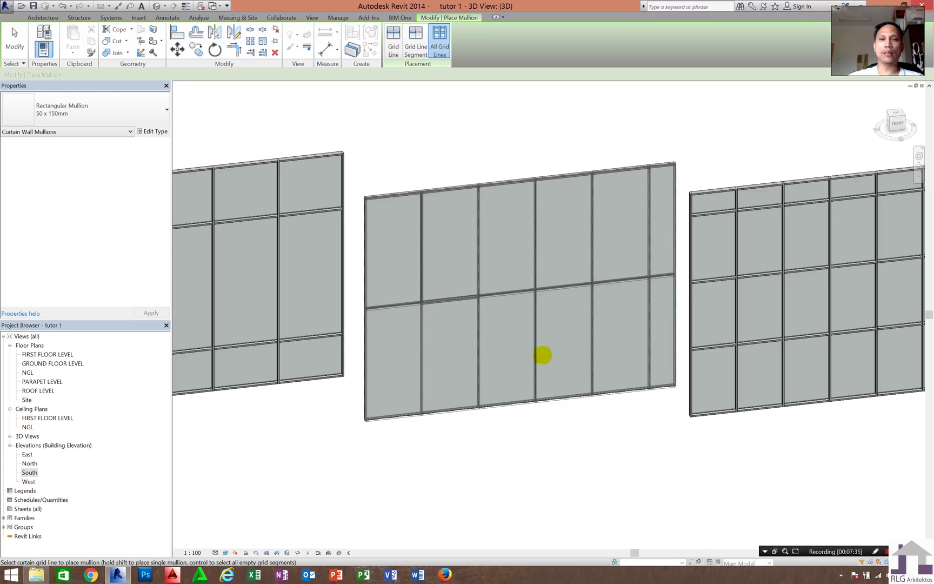
{"action": "scroll", "coordinate": [527, 391], "scroll_direction": "up", "scroll_amount": 4}
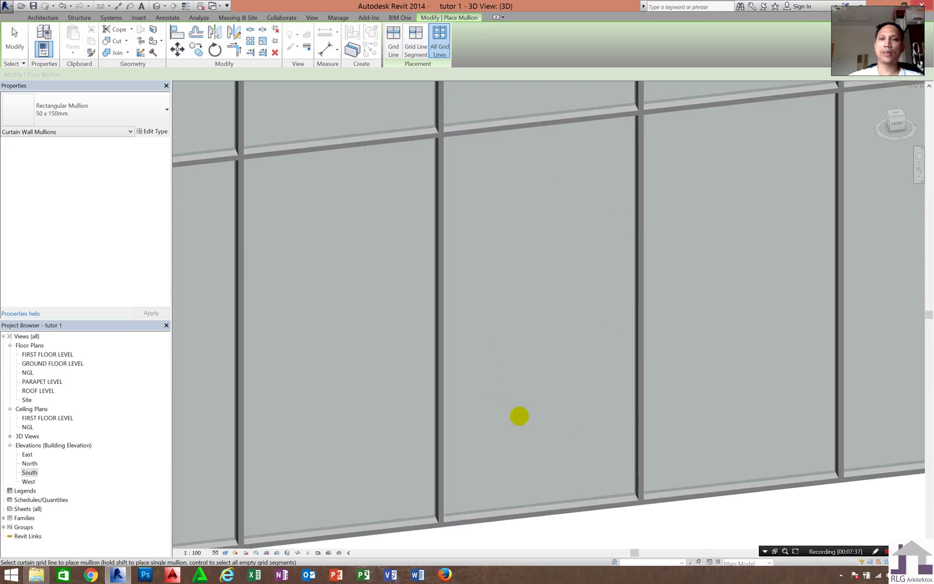
- End mullion placement and examine the preset grid and mullion layout of the Storefront curtain wall
{"action": "scroll", "coordinate": [493, 351], "scroll_direction": "down", "scroll_amount": 5}
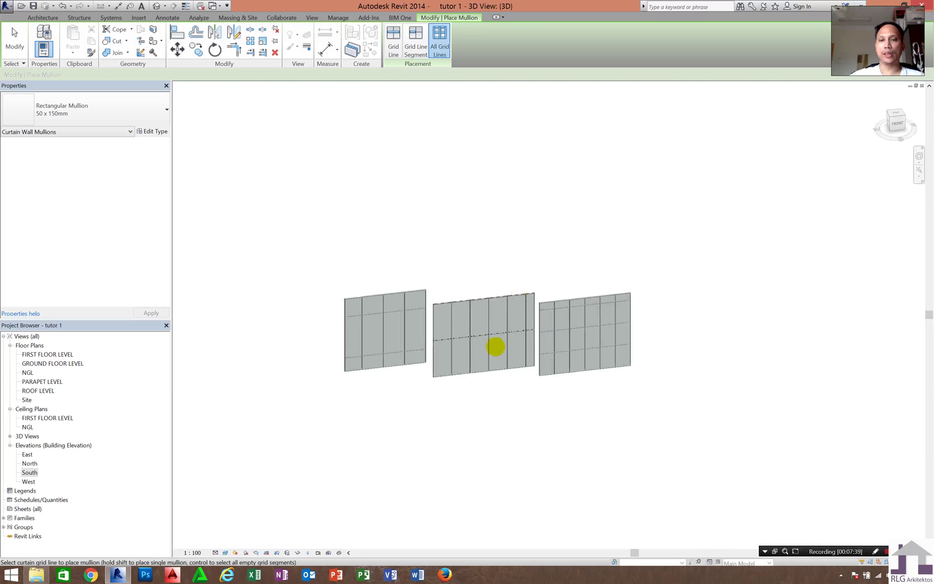
{"action": "scroll", "coordinate": [496, 346], "scroll_direction": "up", "scroll_amount": 5}
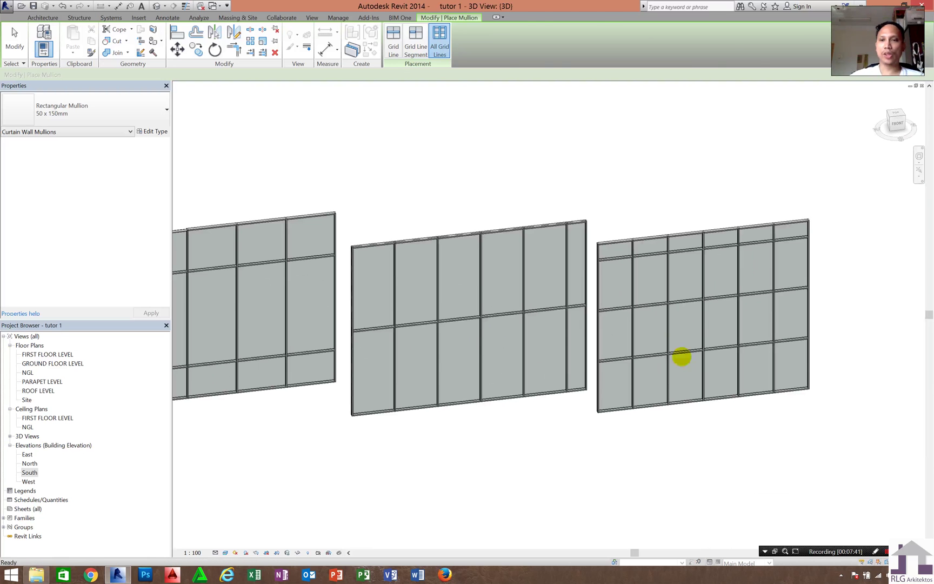
{"action": "key", "text": "Escape"}
{"action": "middle_click_drag", "start_coordinate": [569, 340], "coordinate": [464, 322]}
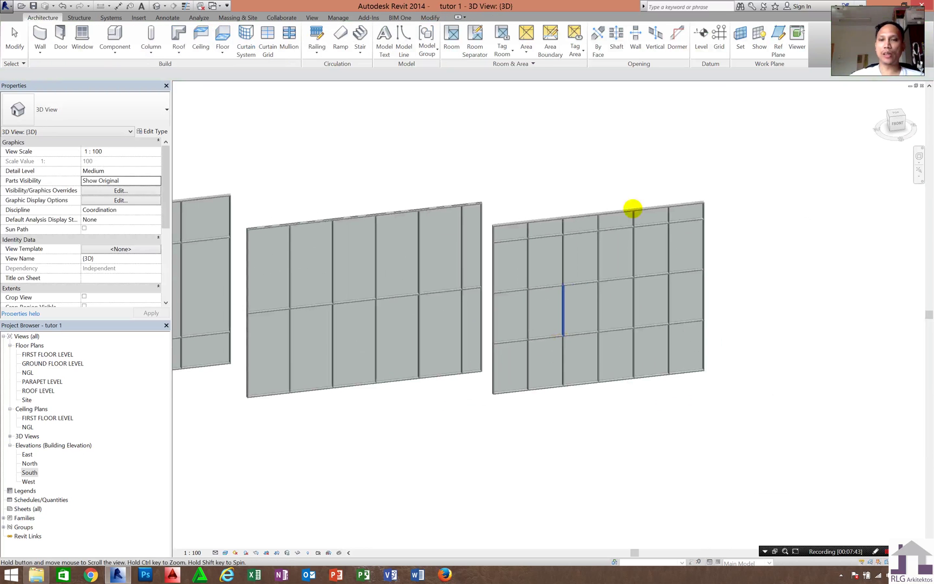
{"action": "left_click", "coordinate": [624, 331]}
{"action": "key", "text": "Escape"}
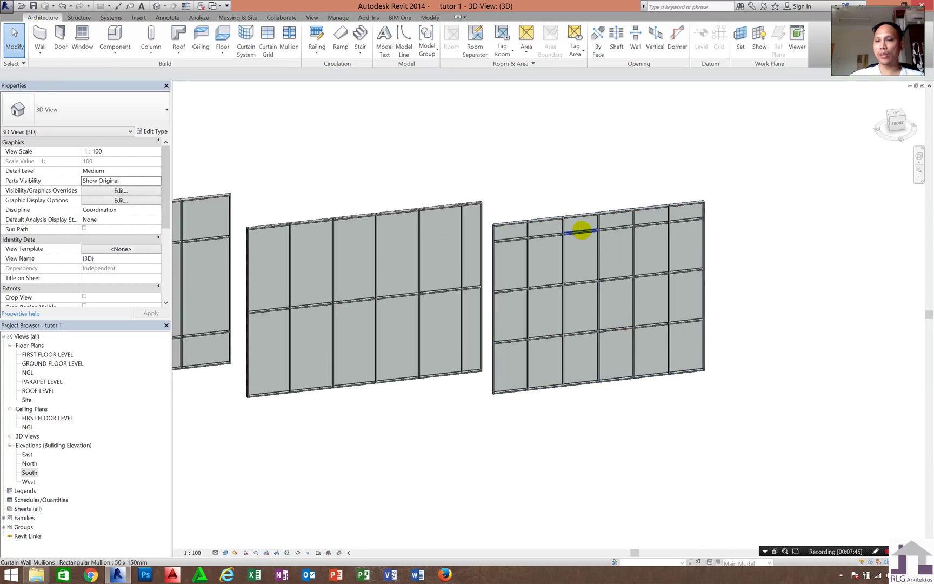
{"action": "left_click", "coordinate": [645, 280]}
{"action": "scroll", "coordinate": [594, 236], "scroll_direction": "up", "scroll_amount": 3}
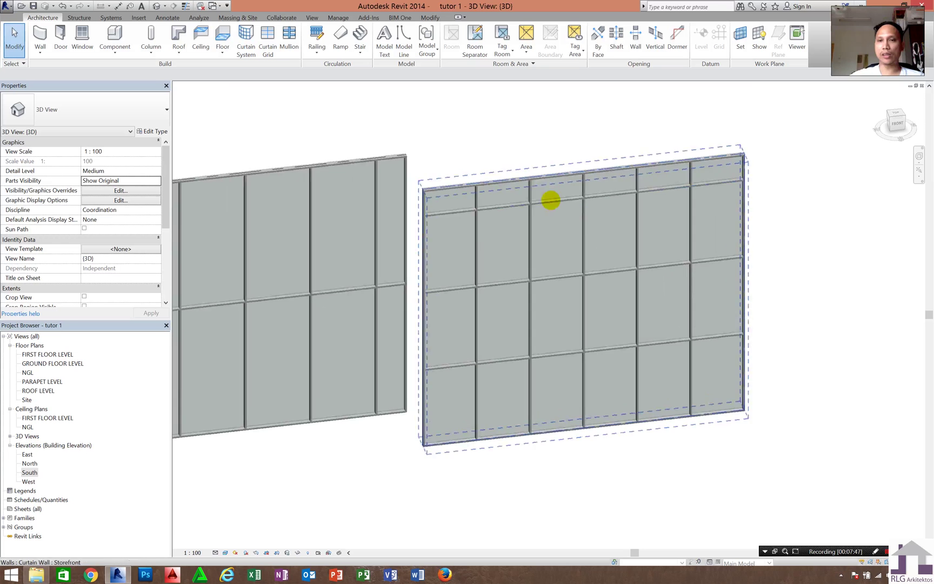
{"action": "key", "text": "Escape"}
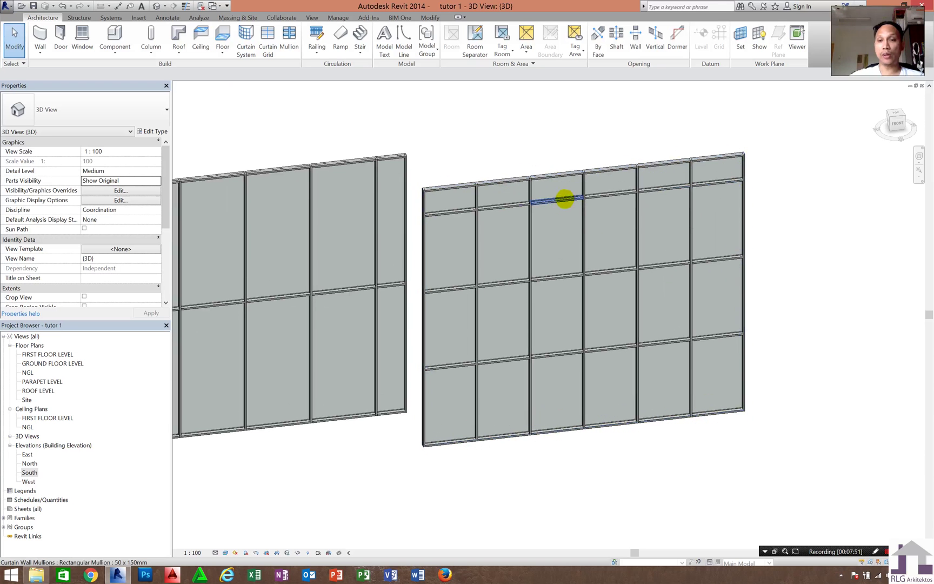
{"action": "left_click", "coordinate": [489, 264]}
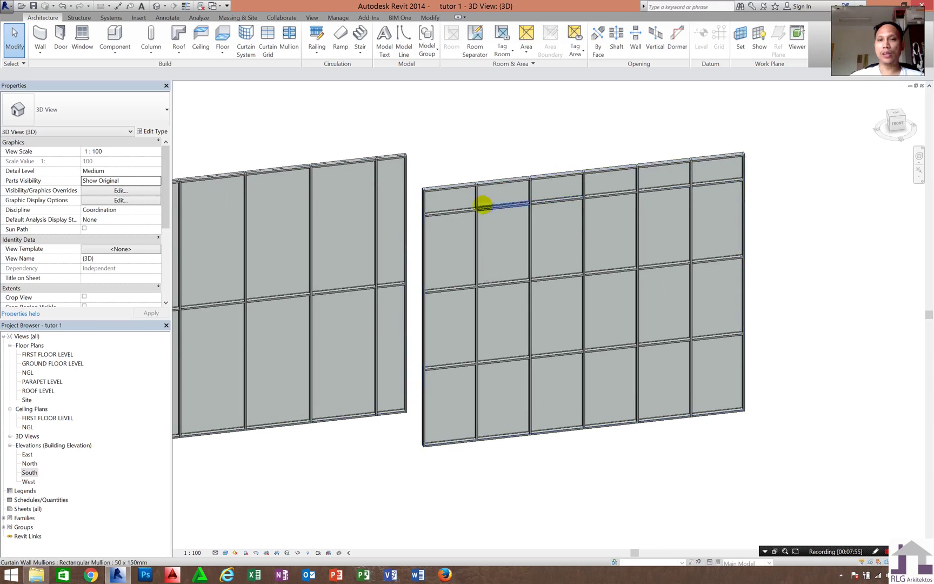
- Select the Storefront wall's uppermost interior horizontal grid line from among its overlapping elements and inspect the mullion joint on it
{"action": "scroll", "coordinate": [482, 205], "scroll_direction": "up", "scroll_amount": 5}
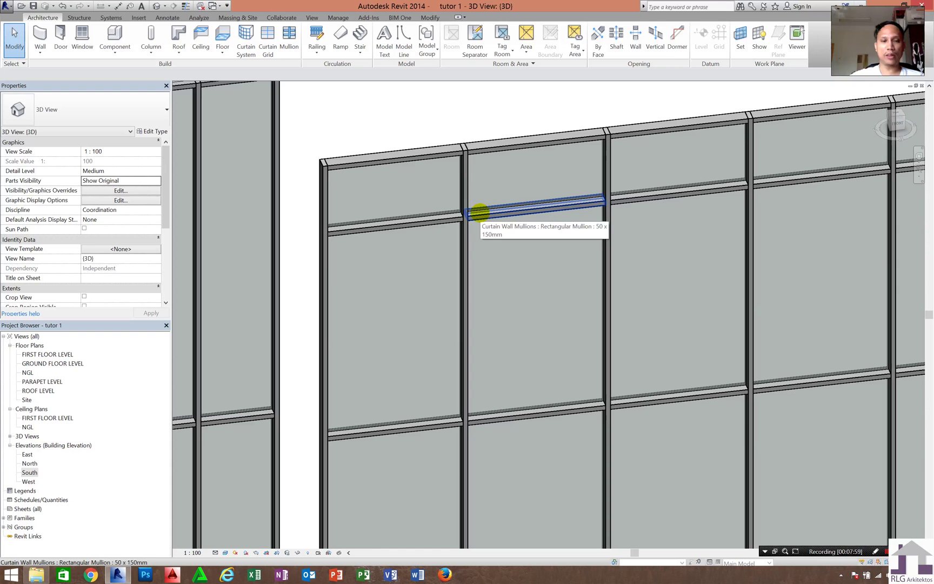
{"action": "key", "text": "Tab"}
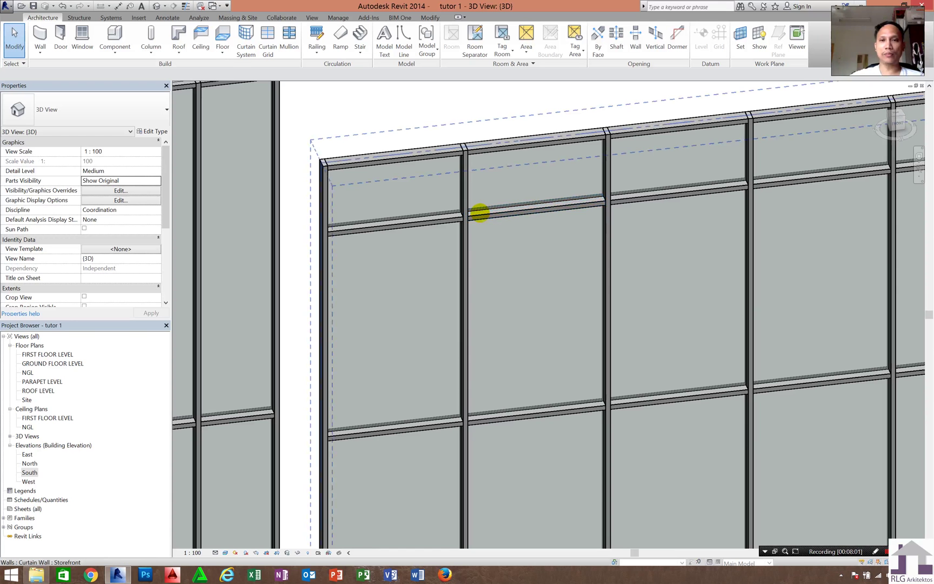
{"action": "key", "text": "Tab"}
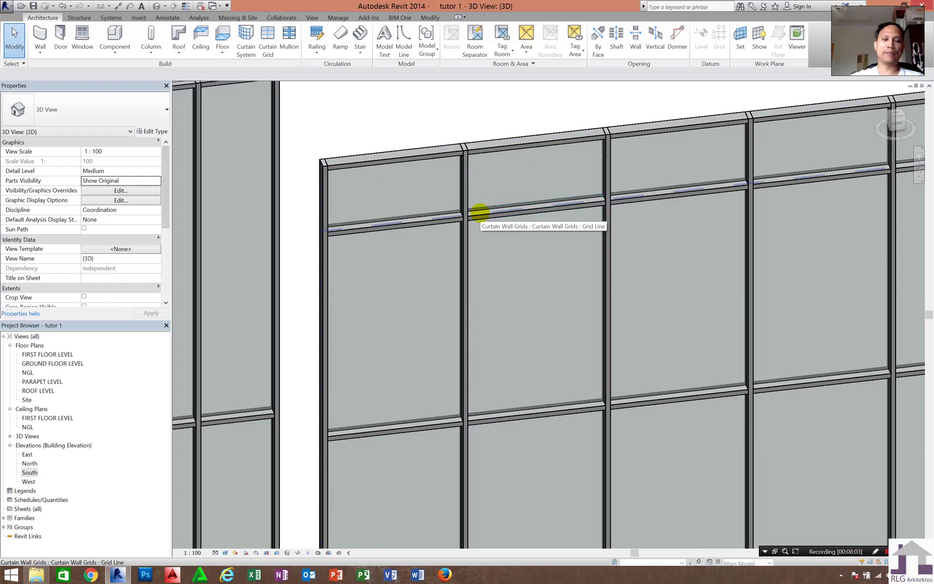
{"action": "key", "text": "Tab"}
{"action": "key", "text": "Tab"}
{"action": "key", "text": "Tab"}
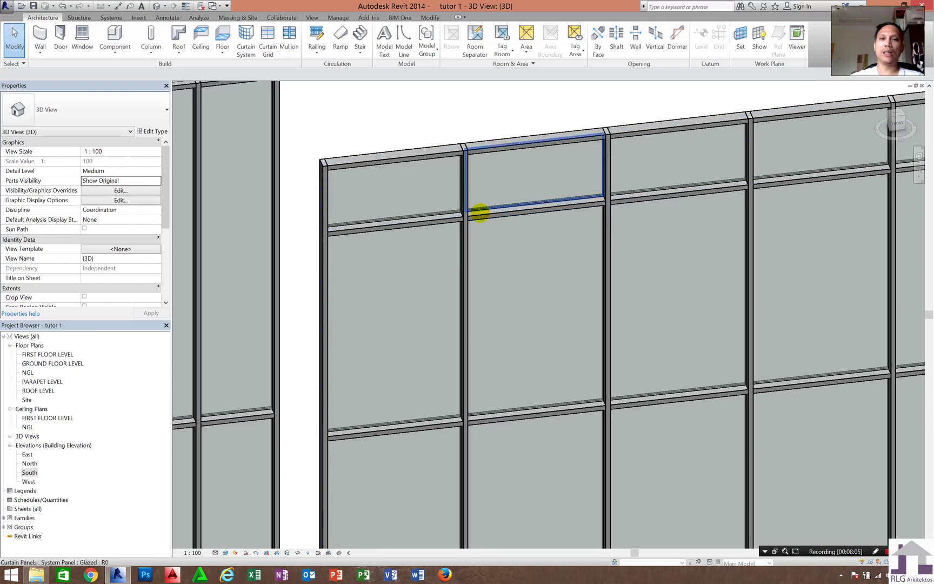
{"action": "key", "text": "Tab"}
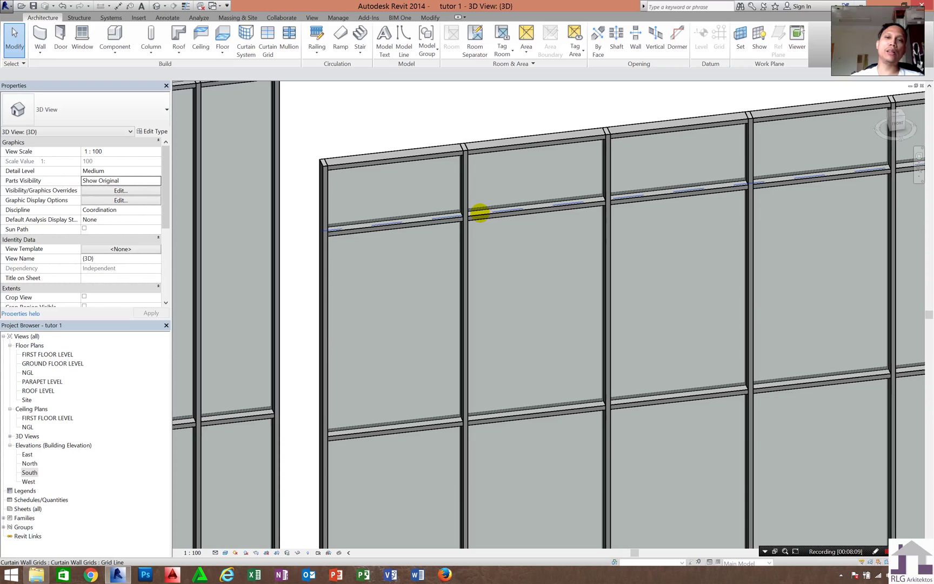
{"action": "left_click", "coordinate": [480, 213]}
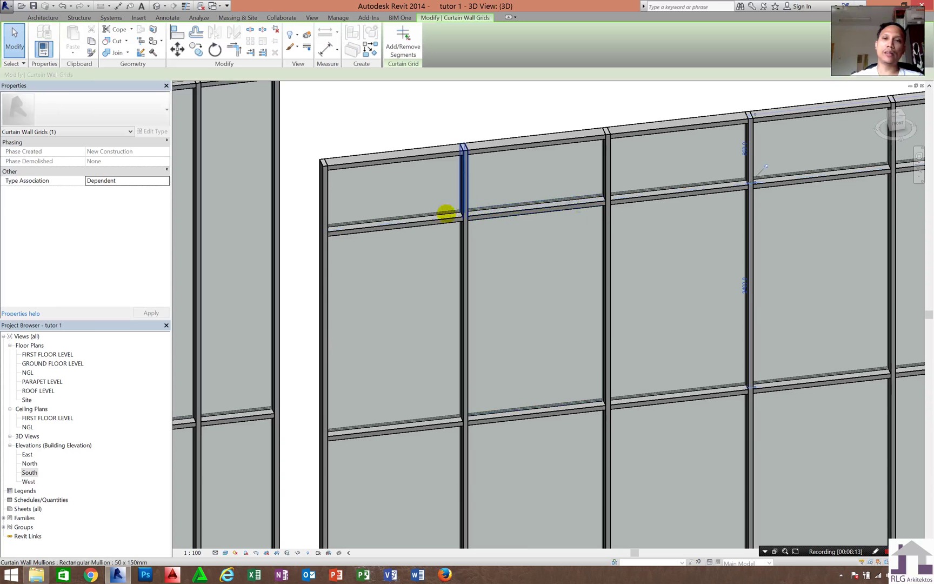
{"action": "scroll", "coordinate": [446, 213], "scroll_direction": "up", "scroll_amount": 5}
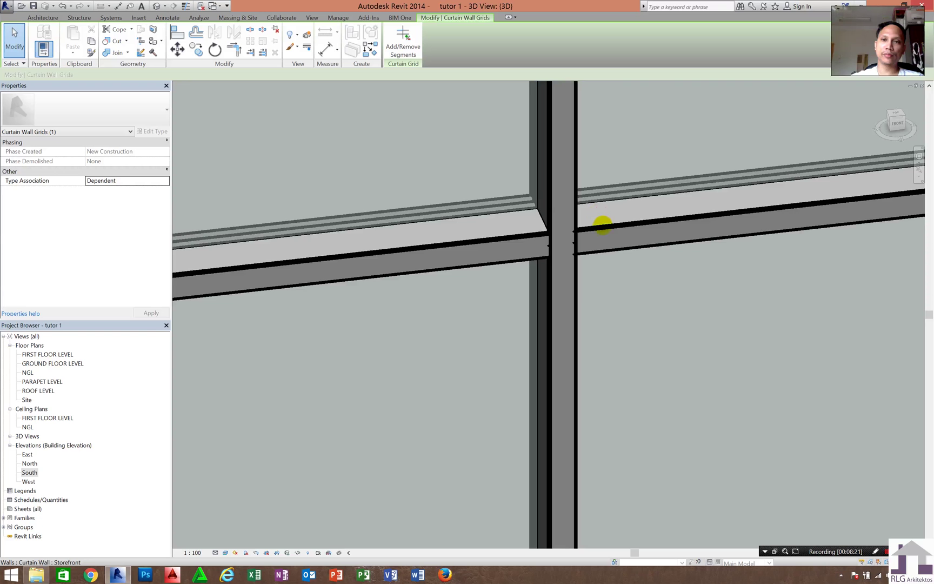
{"action": "scroll", "coordinate": [603, 225], "scroll_direction": "down", "scroll_amount": 5}
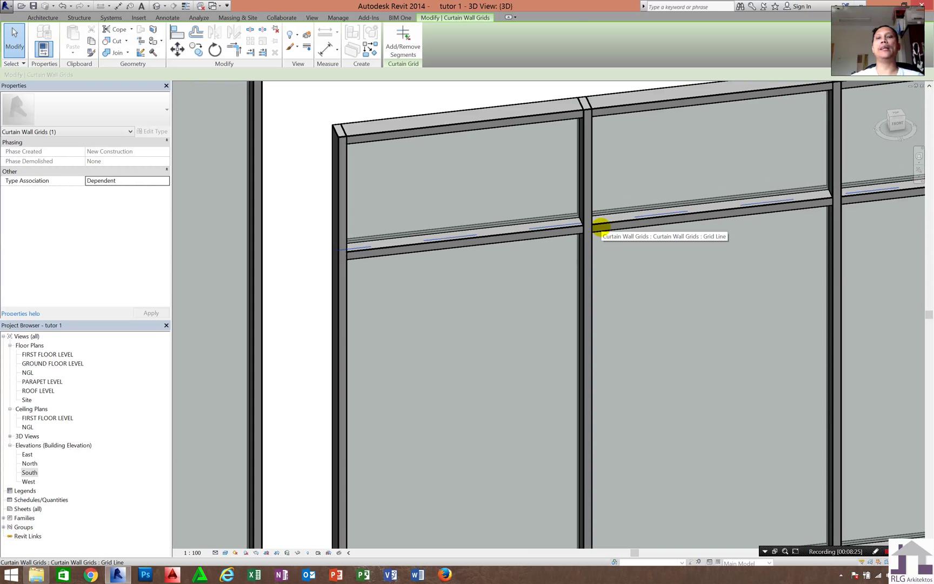
{"action": "key", "text": "Escape"}
- Compare the grid and mullion layouts of the plain, Exterior Glazing and Storefront curtain walls side by side
{"action": "scroll", "coordinate": [540, 192], "scroll_direction": "down", "scroll_amount": 3}
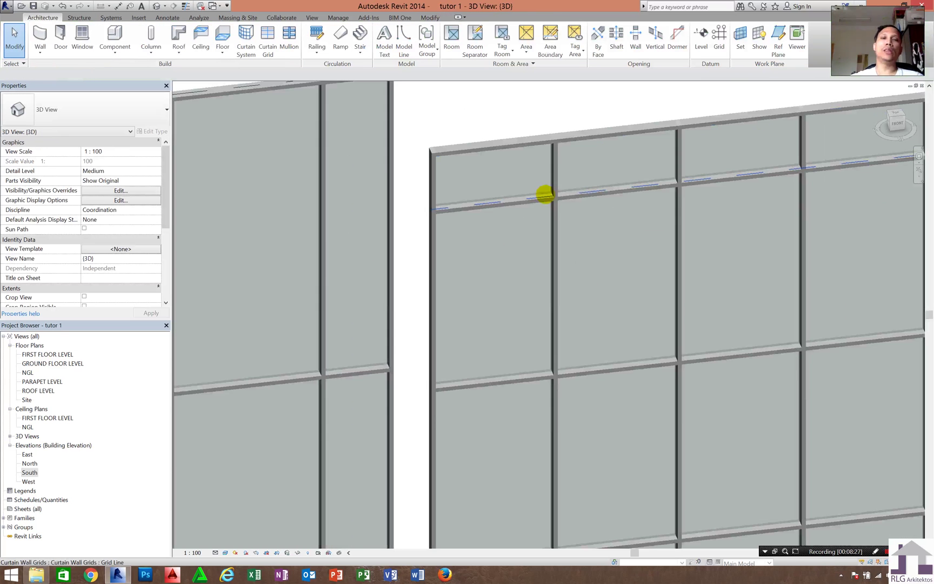
{"action": "scroll", "coordinate": [574, 191], "scroll_direction": "down", "scroll_amount": 4}
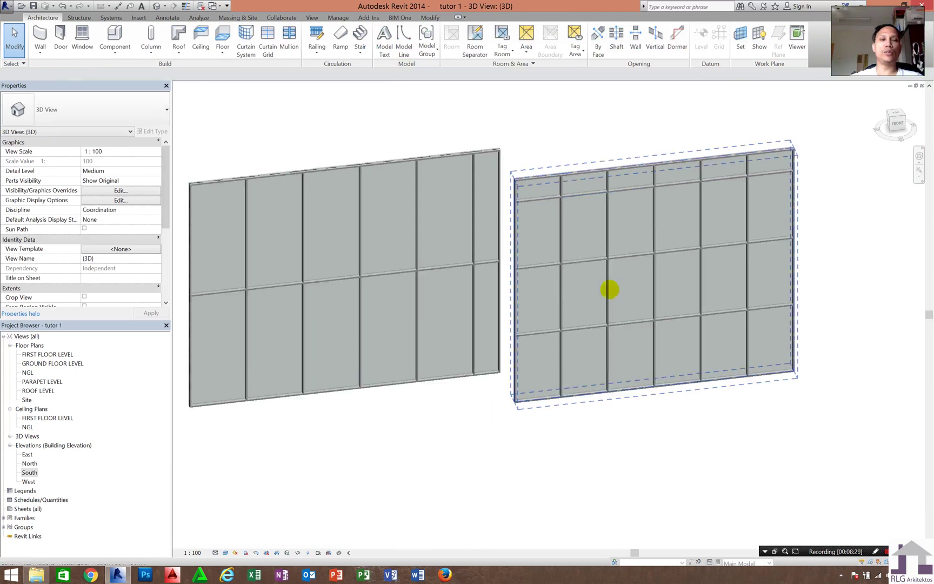
{"action": "middle_click_drag", "start_coordinate": [611, 287], "coordinate": [633, 295]}
{"action": "scroll", "coordinate": [634, 295], "scroll_direction": "down", "scroll_amount": 3}
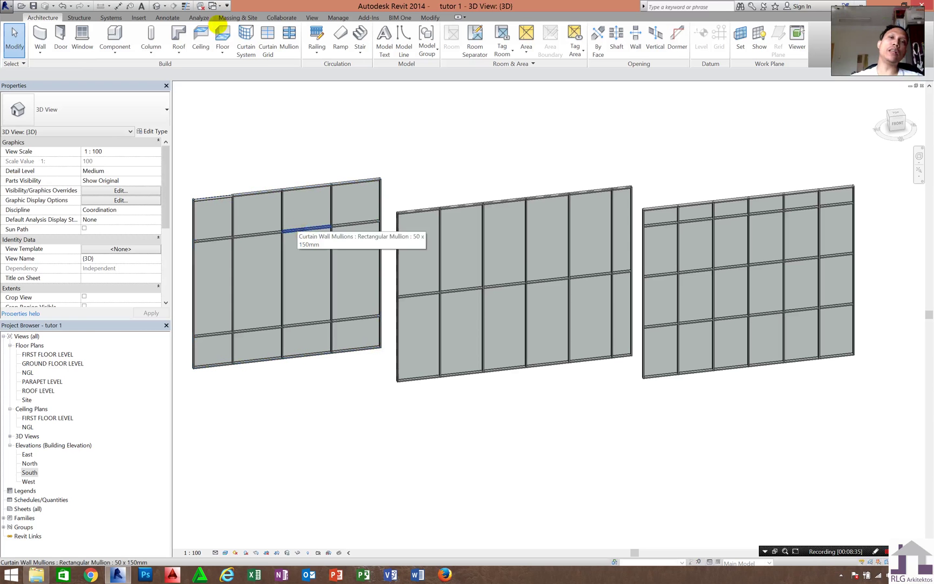
{"action": "left_click", "coordinate": [267, 32]}
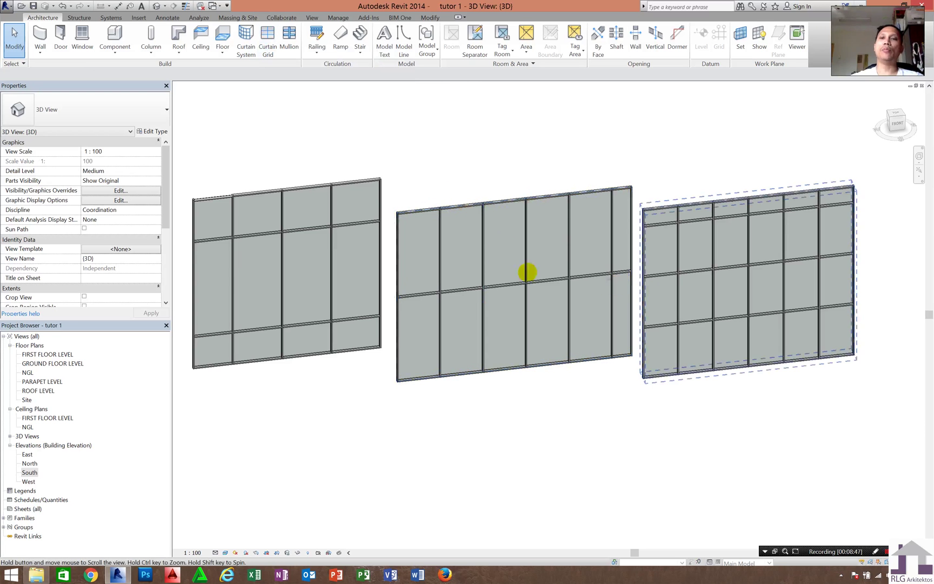
{"action": "middle_click_drag", "start_coordinate": [755, 275], "coordinate": [604, 251]}
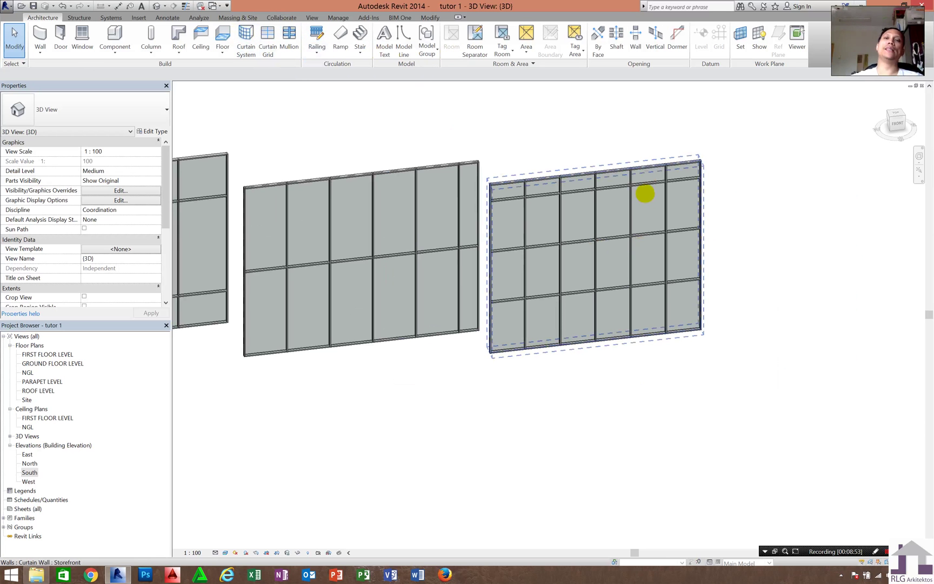
{"action": "scroll", "coordinate": [384, 221], "scroll_direction": "down", "scroll_amount": 5}
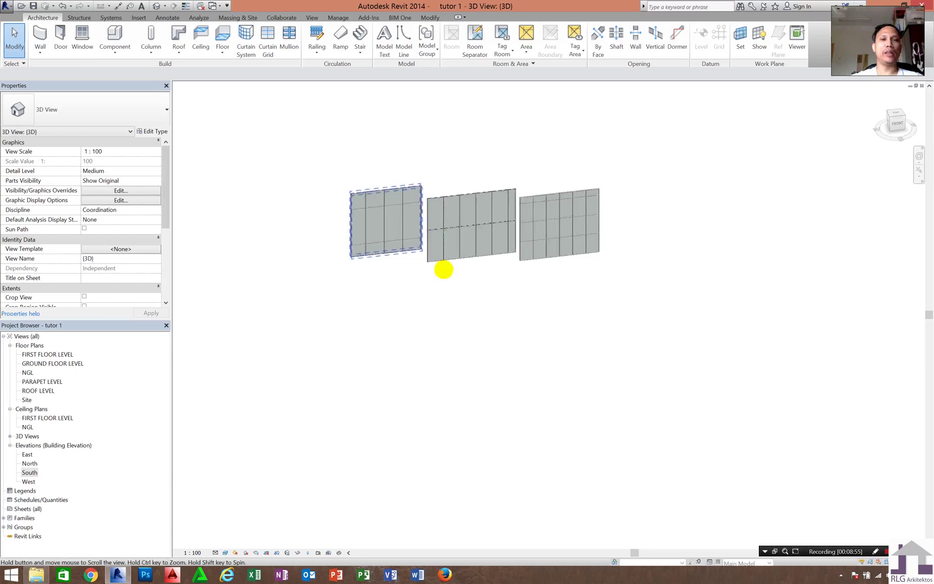
{"action": "scroll", "coordinate": [515, 240], "scroll_direction": "up", "scroll_amount": 3}
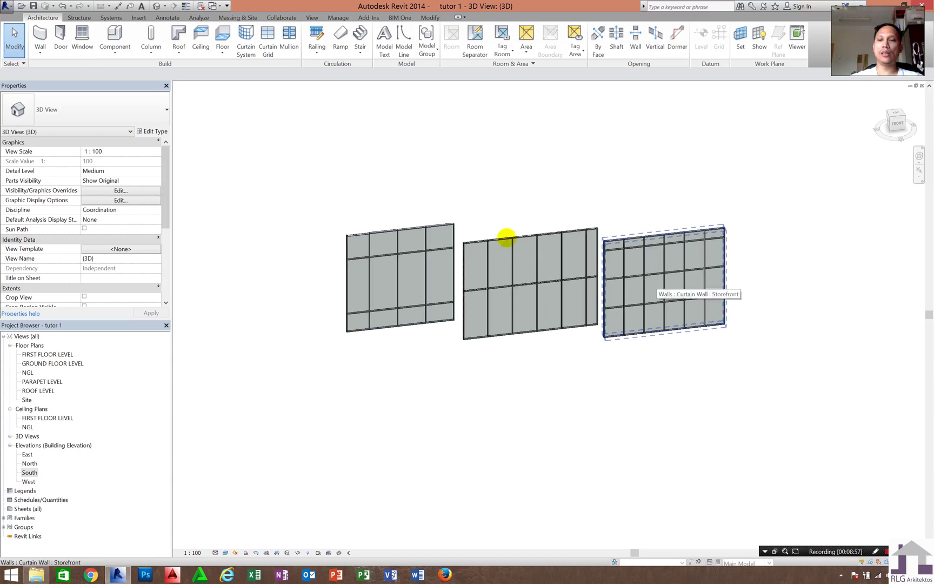
{"action": "middle_click_drag", "start_coordinate": [427, 233], "coordinate": [364, 234]}
{"action": "scroll", "coordinate": [281, 229], "scroll_direction": "up", "scroll_amount": 3}
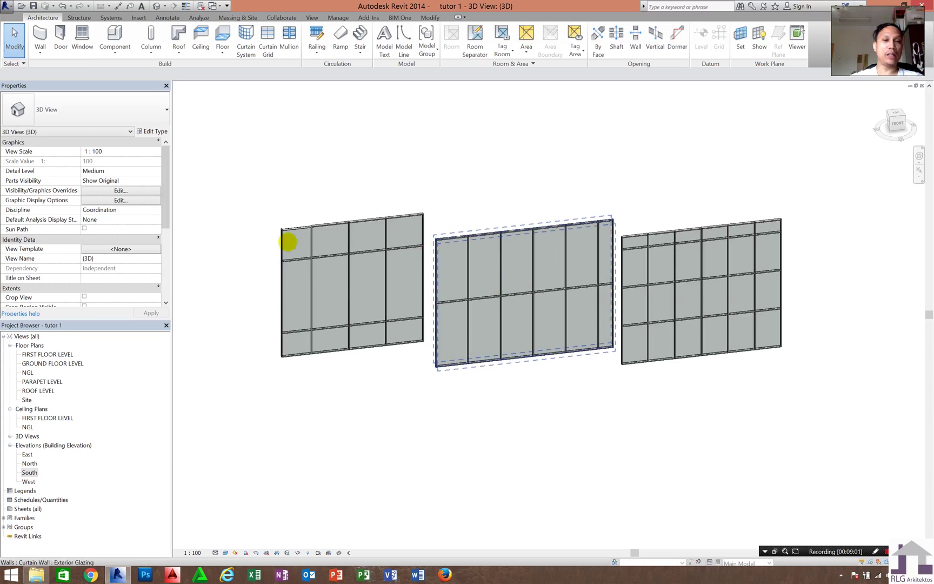
- Edit the plain curtain wall's profile to cut a circular opening near its centre, deleting the mullions that can no longer be created
{"action": "key", "text": "Escape"}
{"action": "scroll", "coordinate": [320, 324], "scroll_direction": "up", "scroll_amount": 3}
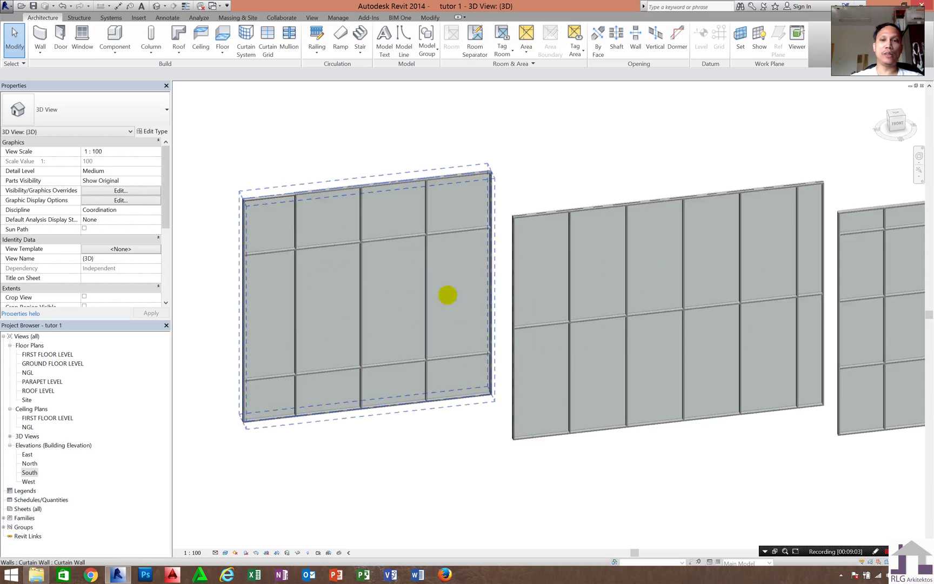
{"action": "middle_click_drag", "start_coordinate": [594, 319], "coordinate": [407, 275], "text": "shift"}
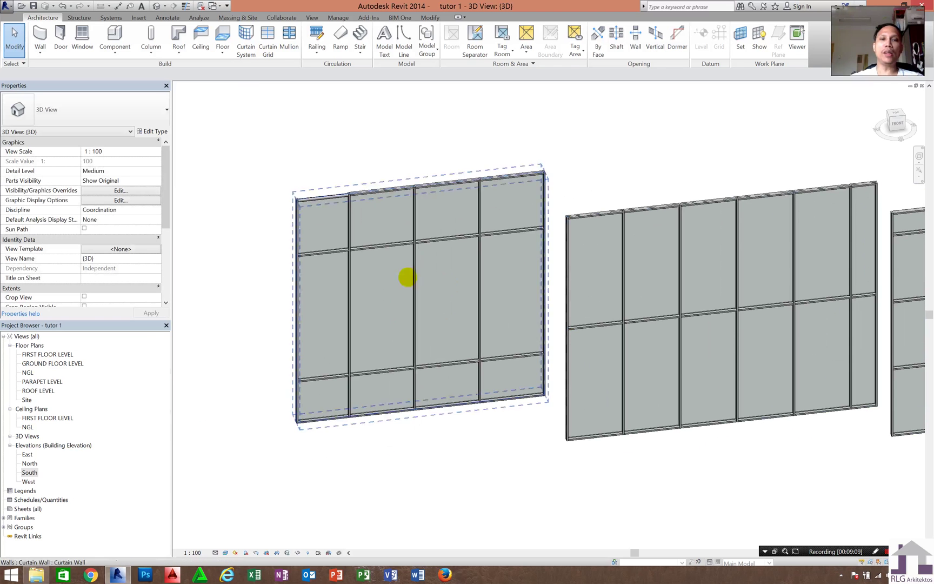
{"action": "left_click", "coordinate": [390, 277]}
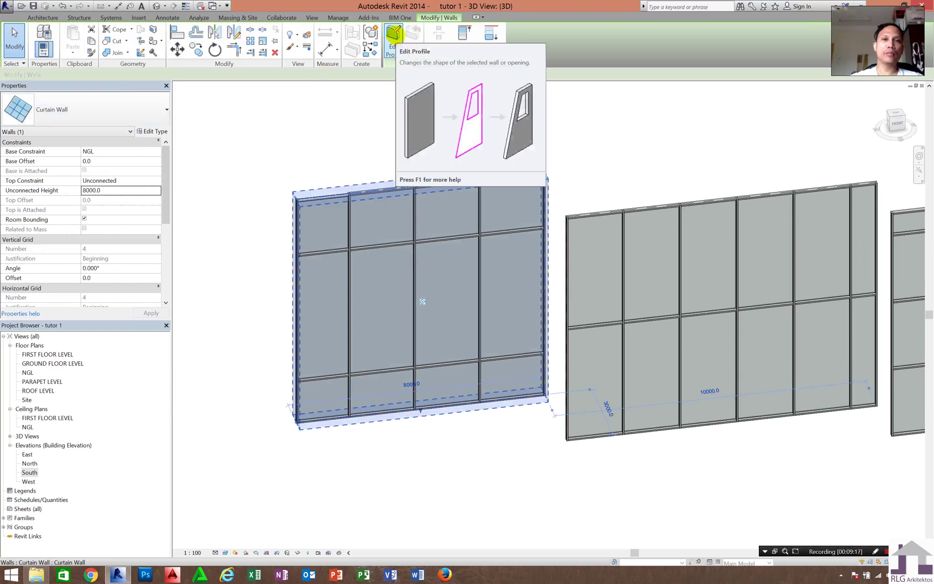
{"action": "left_click", "coordinate": [394, 33]}
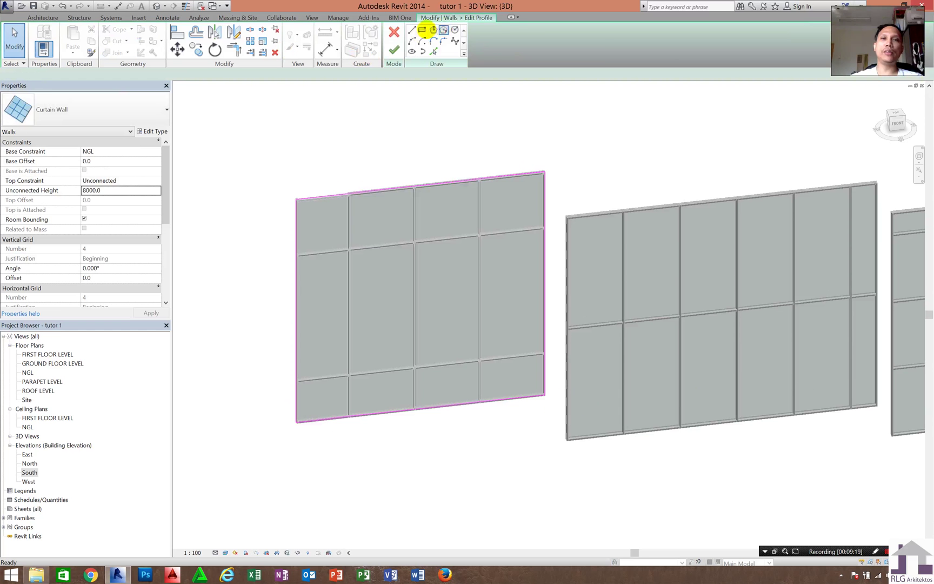
{"action": "left_click", "coordinate": [455, 30]}
{"action": "left_click", "coordinate": [425, 292]}
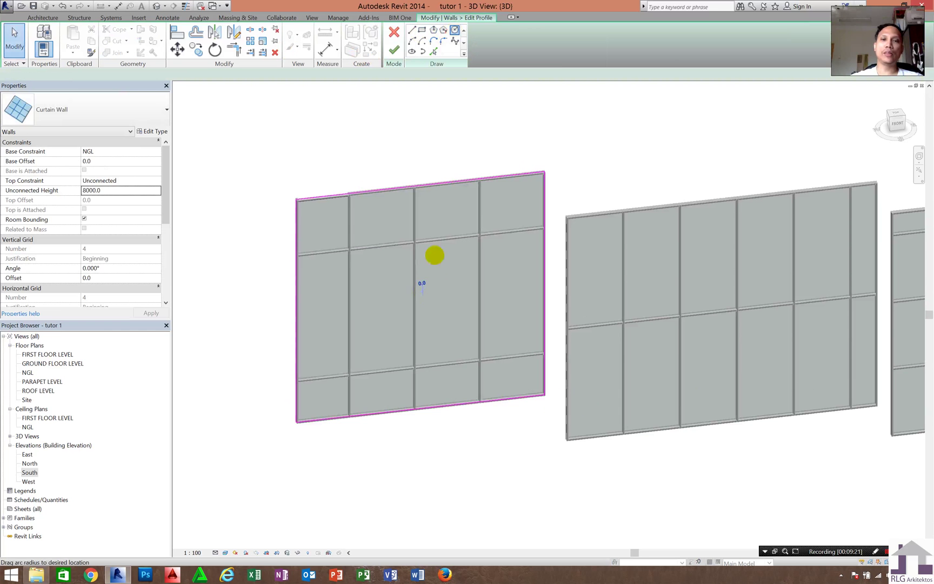
{"action": "left_click", "coordinate": [395, 57]}
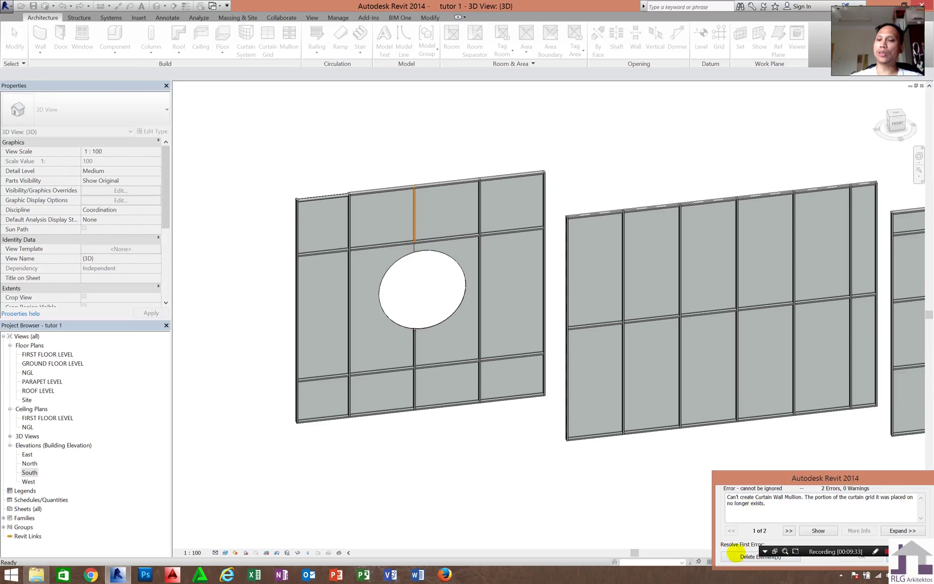
{"action": "left_click", "coordinate": [736, 555]}
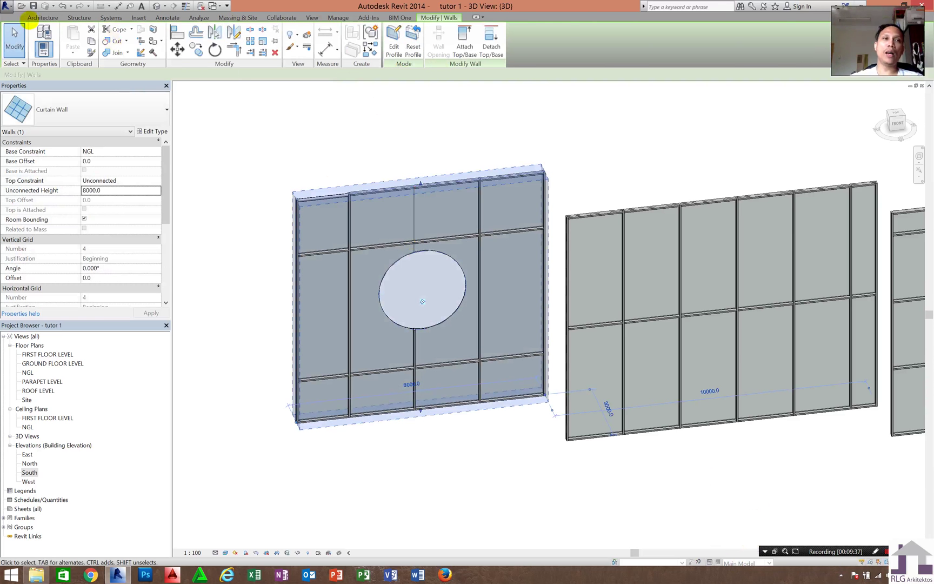
- Place 50 x 150mm rectangular mullions on the empty vertical grid line above the circular opening and all around the opening's edge
{"action": "left_click", "coordinate": [38, 17]}
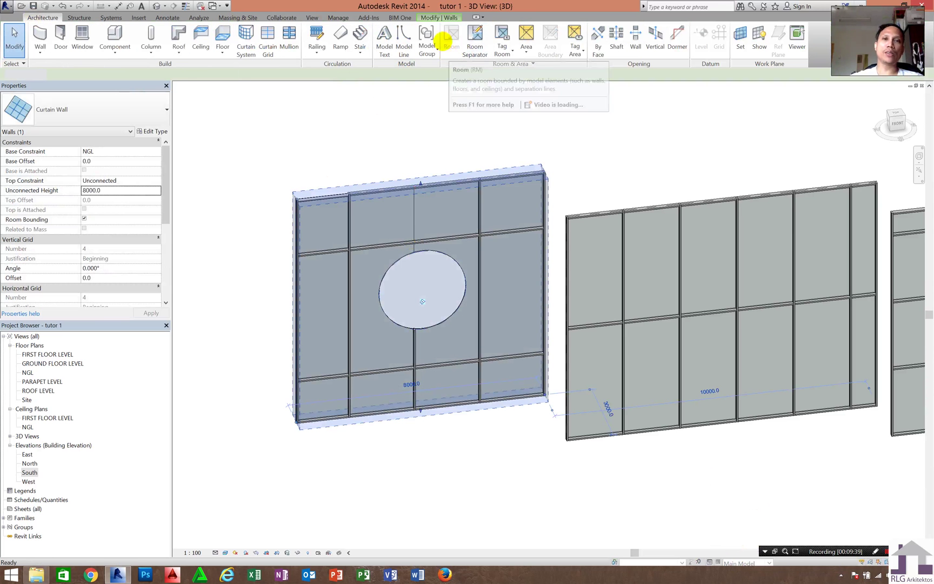
{"action": "key", "text": "Escape"}
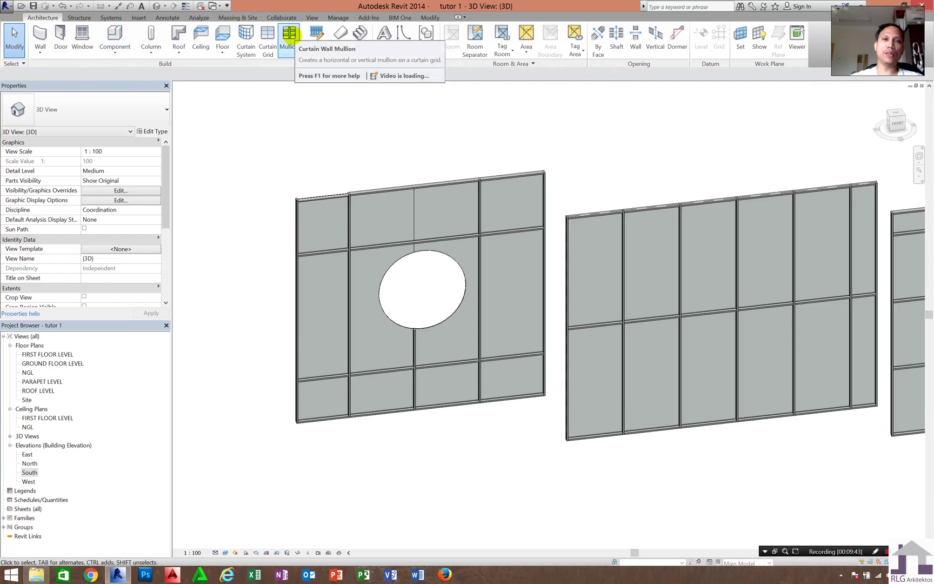
{"action": "left_click", "coordinate": [289, 34]}
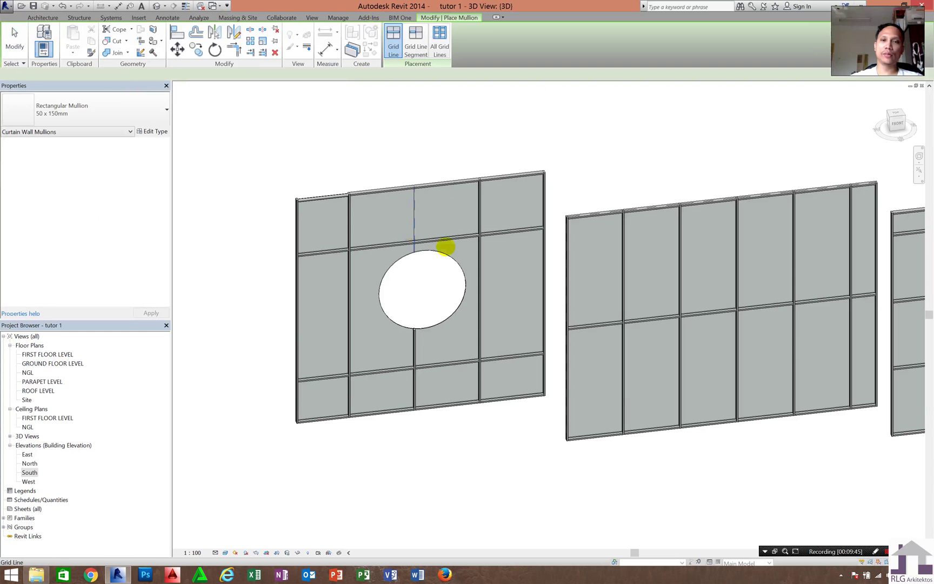
{"action": "left_click", "coordinate": [446, 314]}
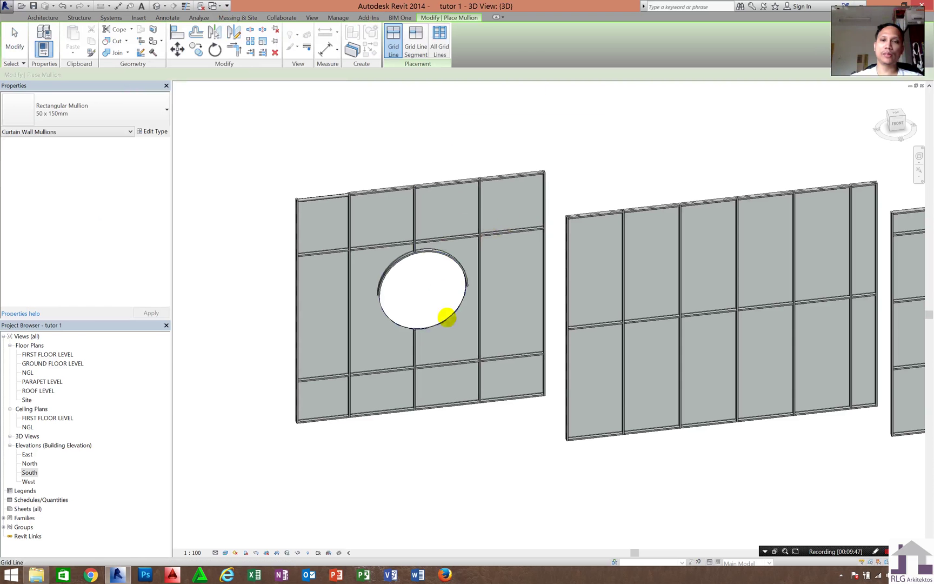
{"action": "scroll", "coordinate": [407, 266], "scroll_direction": "up", "scroll_amount": 5}
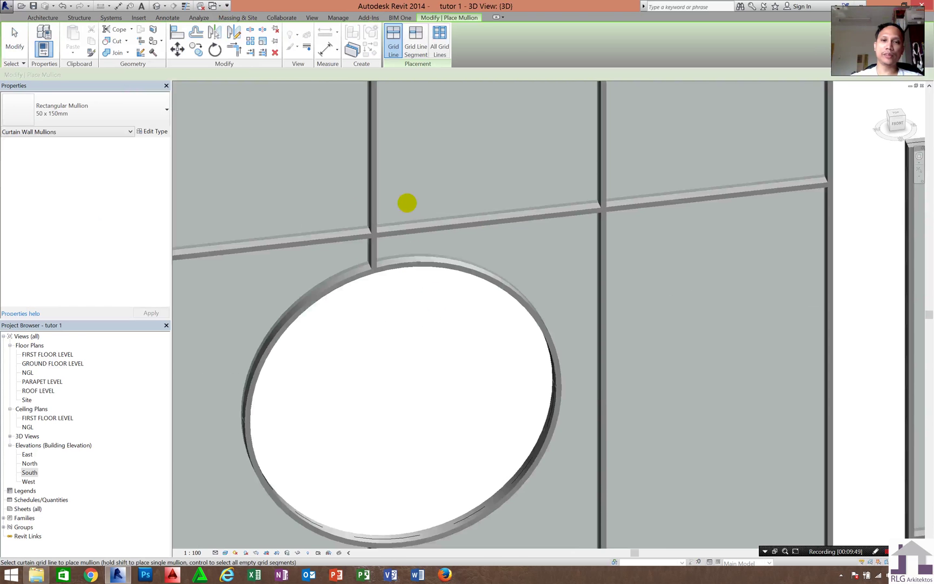
{"action": "scroll", "coordinate": [407, 203], "scroll_direction": "down", "scroll_amount": 6}
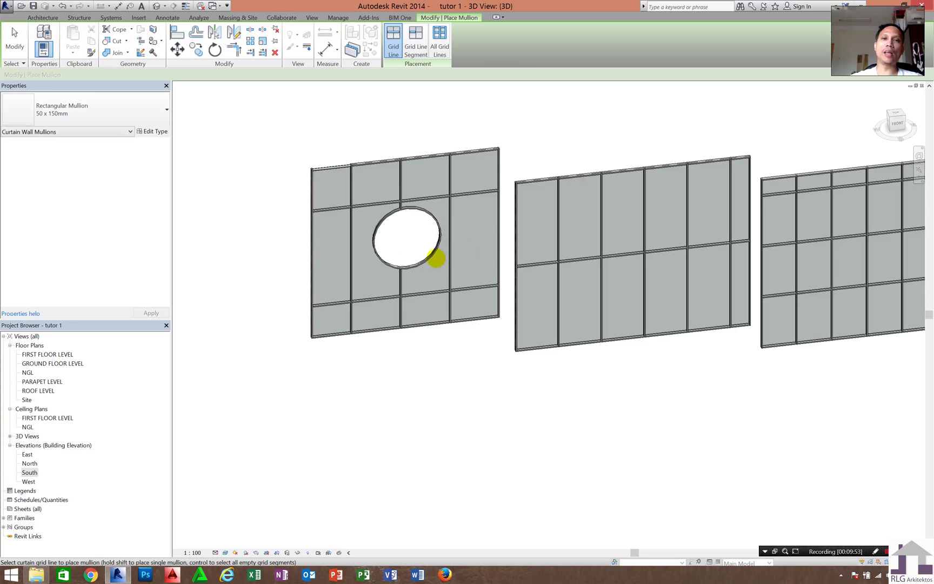
{"action": "left_click", "coordinate": [15, 38]}
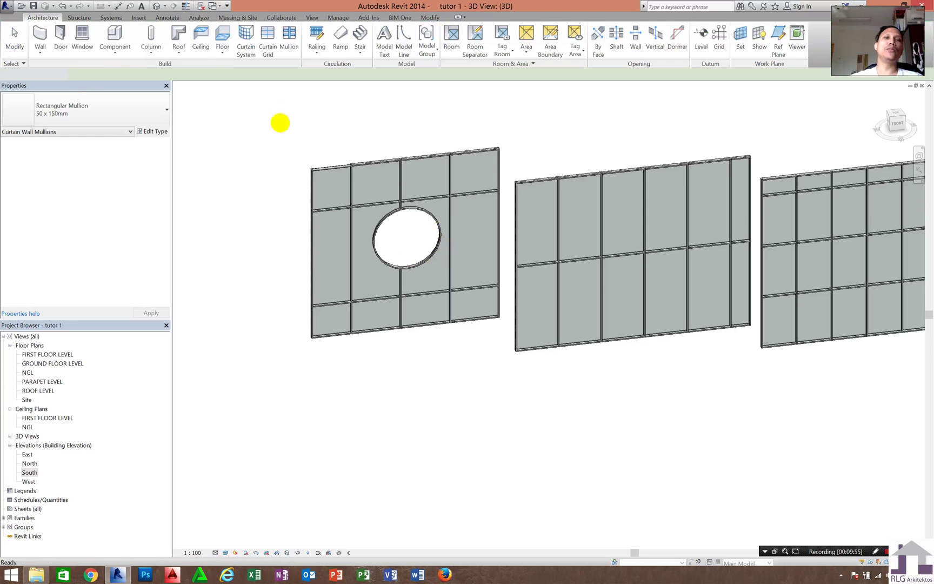